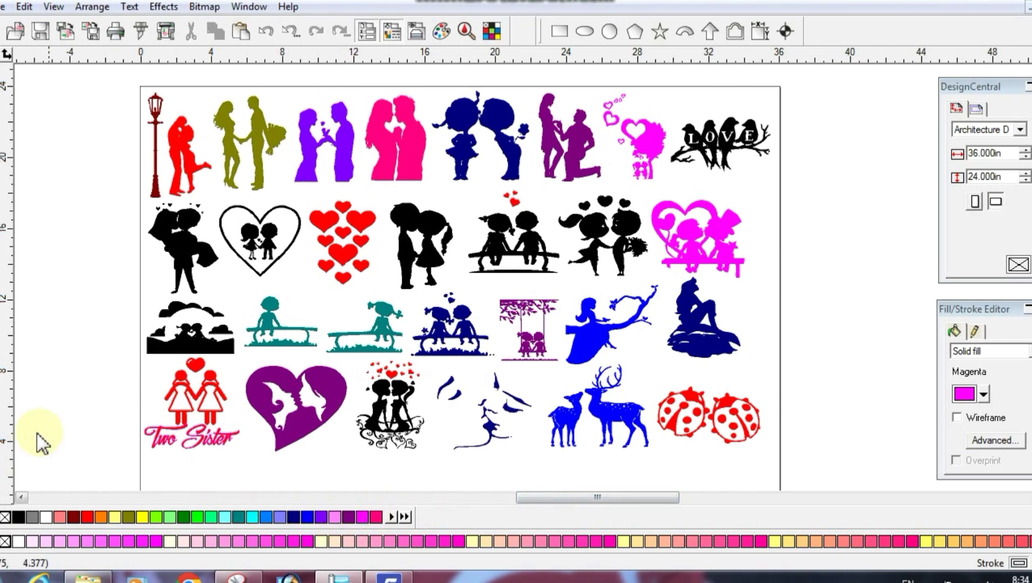
- Fill the red embracing couple beside the street lamp with Teal
scroll(460, 277, "down", 3)
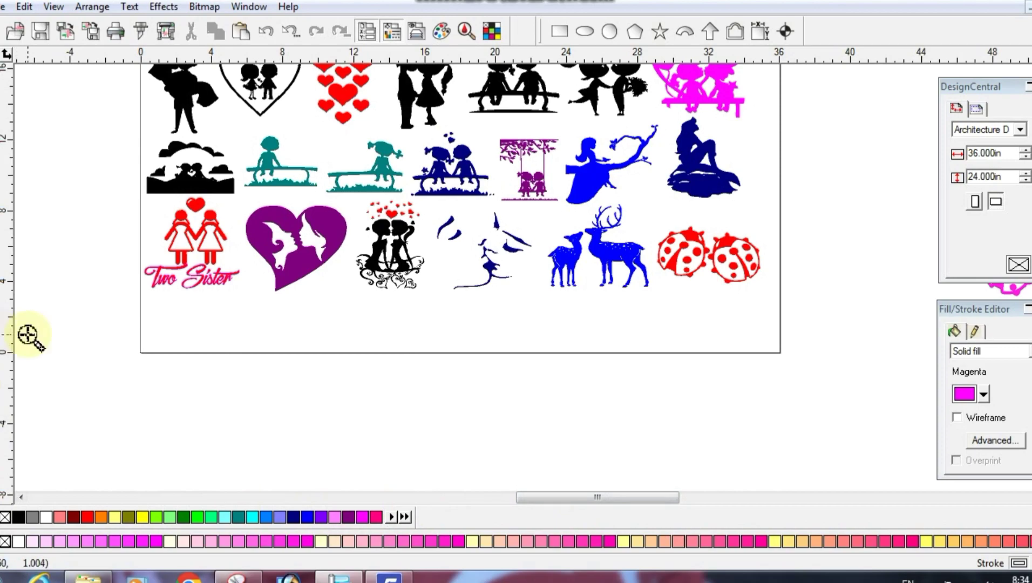
scroll(30, 337, "up", 3)
left_click_drag(116, 95, 208, 199)
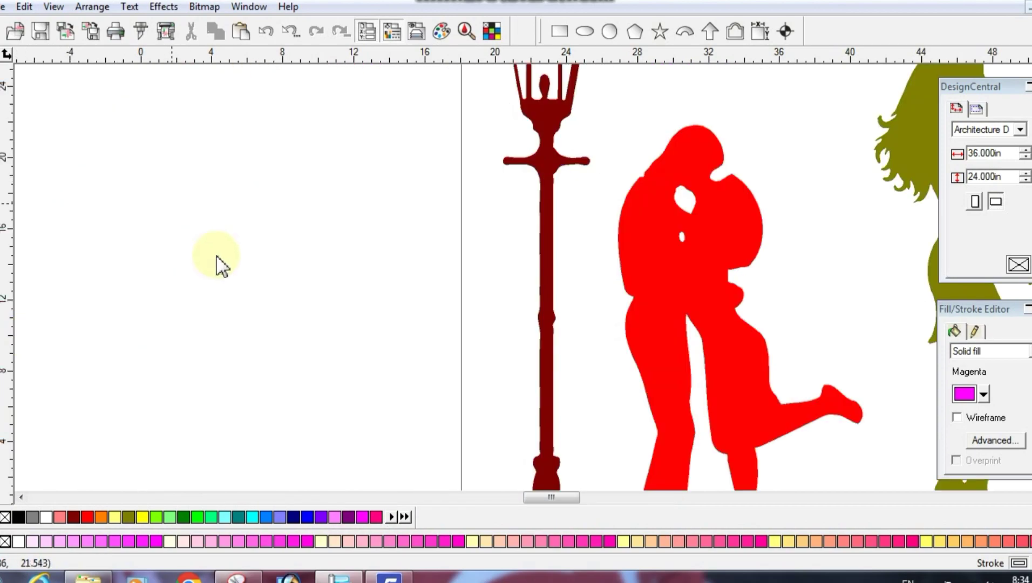
right_click(540, 471)
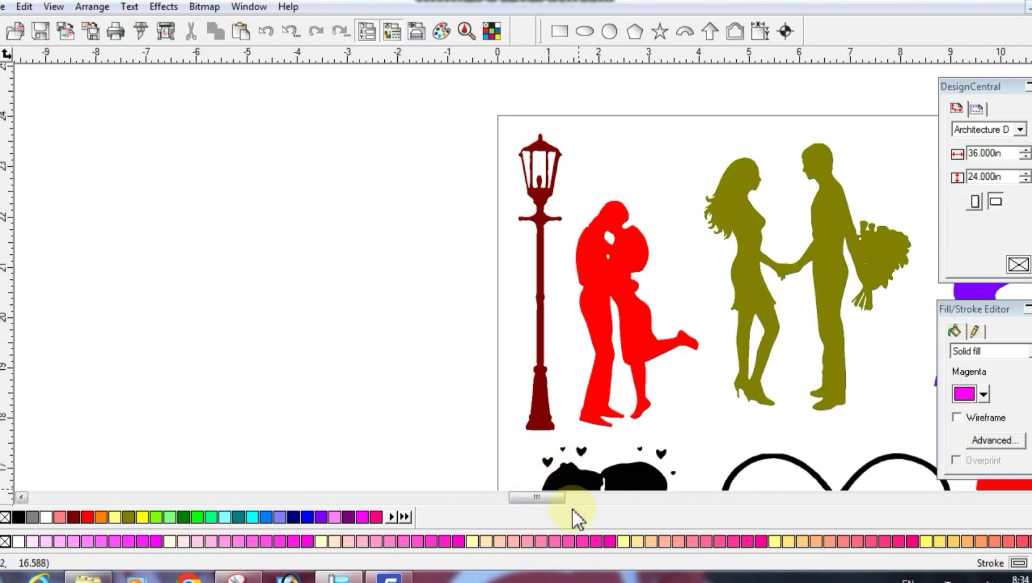
left_click_drag(549, 500, 562, 498)
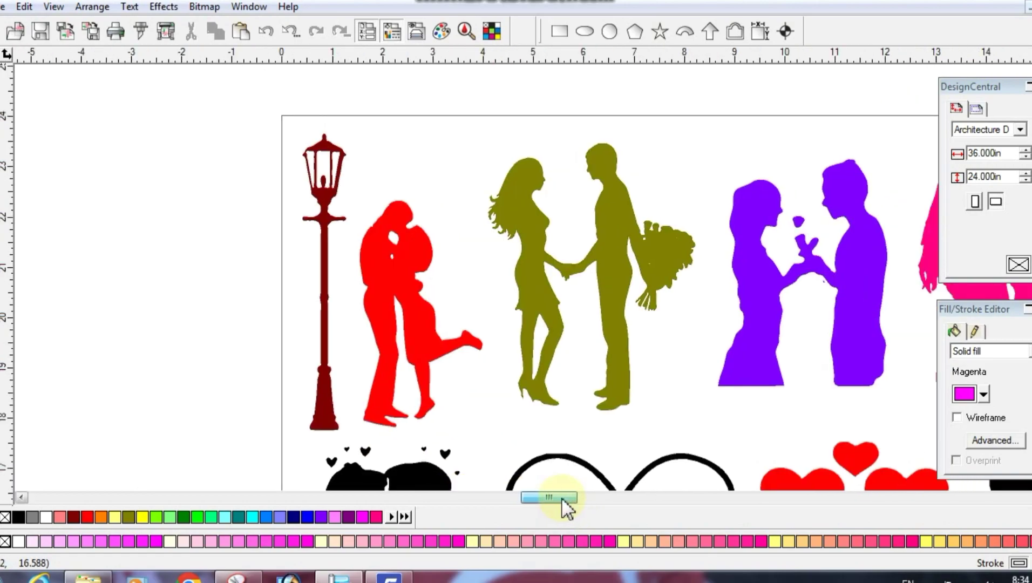
left_click(420, 333)
left_click(239, 517)
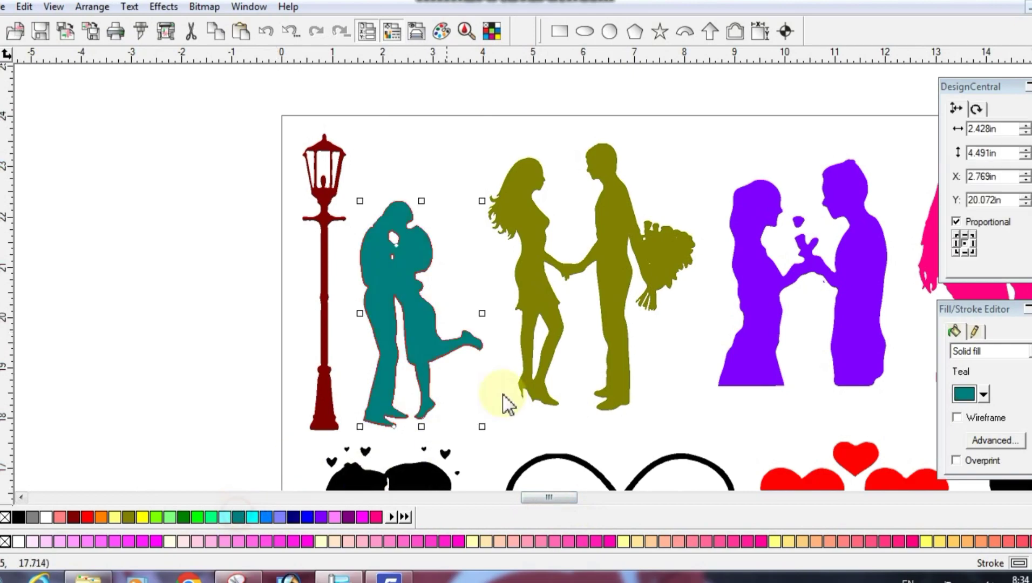
- Fill the hand-holding couple with the bouquet hot pink and the dark blue kissing children Light Violet
left_click(543, 312)
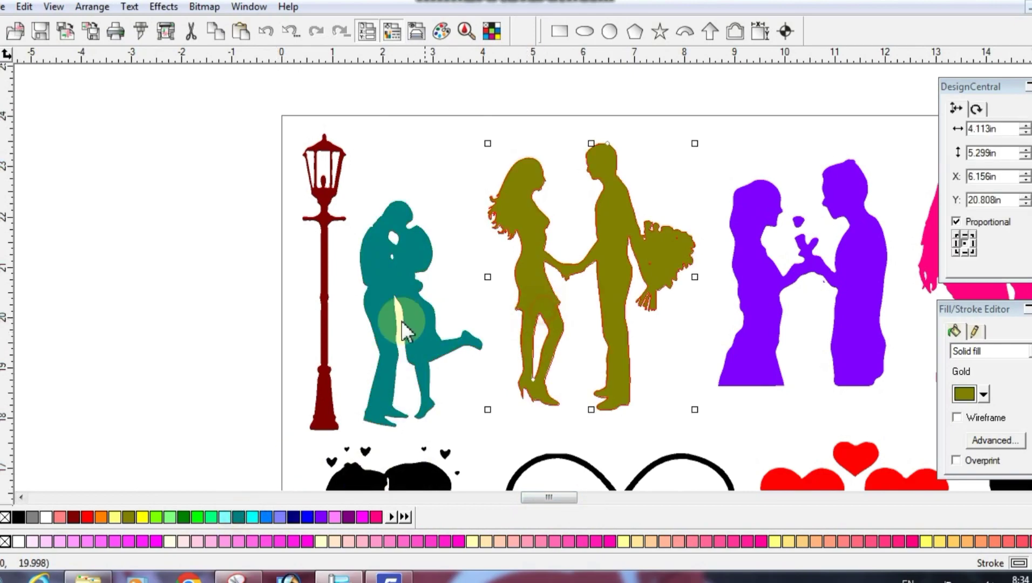
left_click(380, 516)
mouse_move(543, 498)
left_mouse_down()
mouse_move(592, 494)
mouse_move(581, 491)
left_mouse_up()
left_click(519, 372)
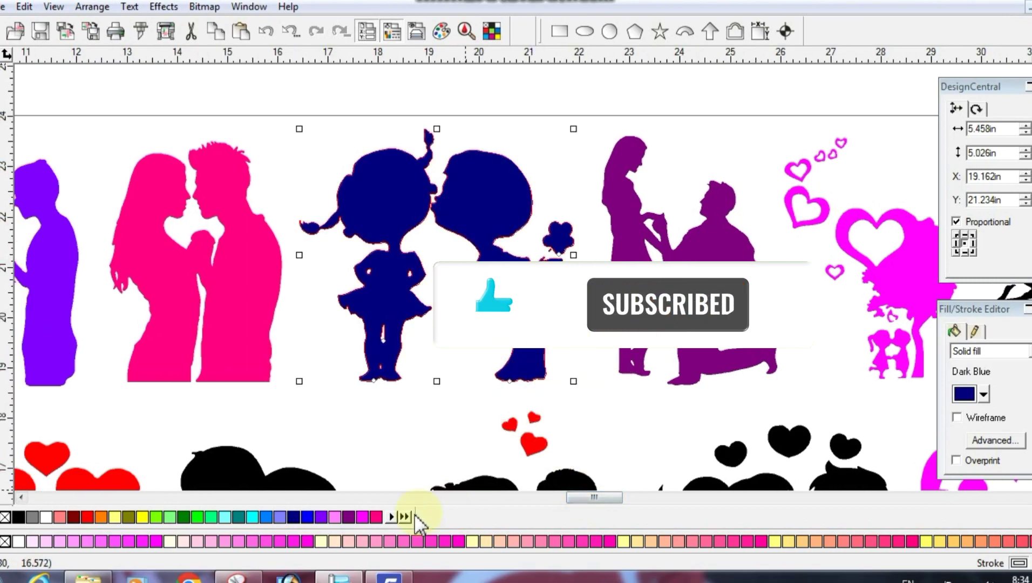
left_click(319, 517)
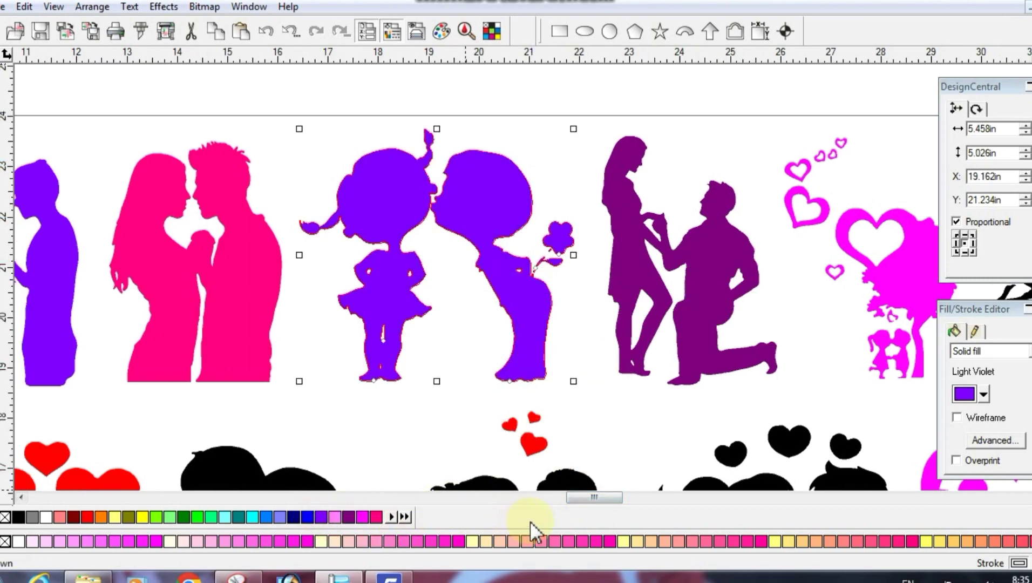
- Nudge the LOVE birds-on-branch design to about X 32.94 in, Y 21.21 in
left_click_drag(575, 497, 617, 501)
mouse_move(511, 281)
left_mouse_down()
mouse_move(527, 263)
mouse_move(518, 272)
left_mouse_up()
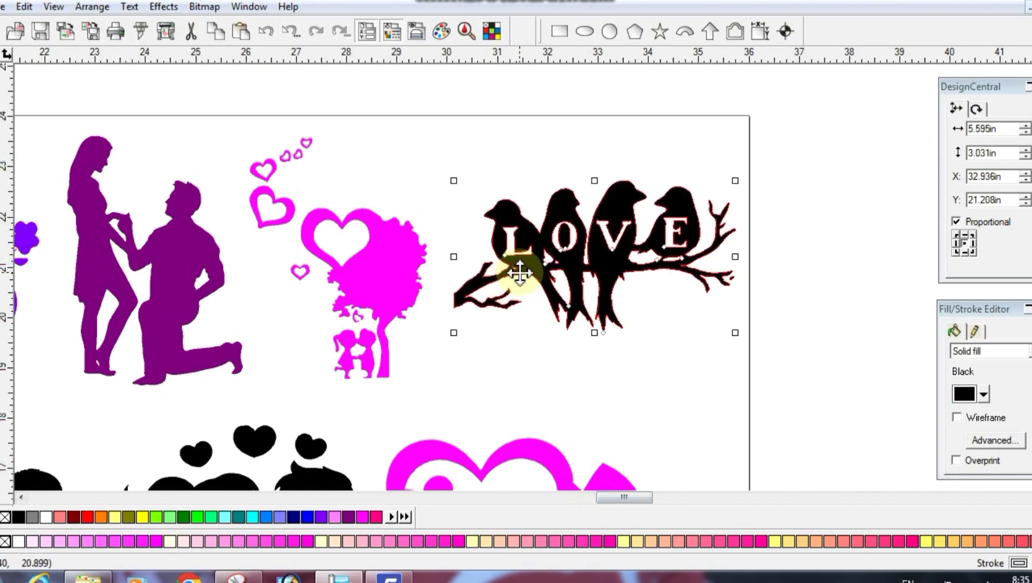
- Move the magenta heart-and-bench couple to about X 32.21 in, Y 15.59 in and fill it Blue
scroll(507, 346, "down", 5)
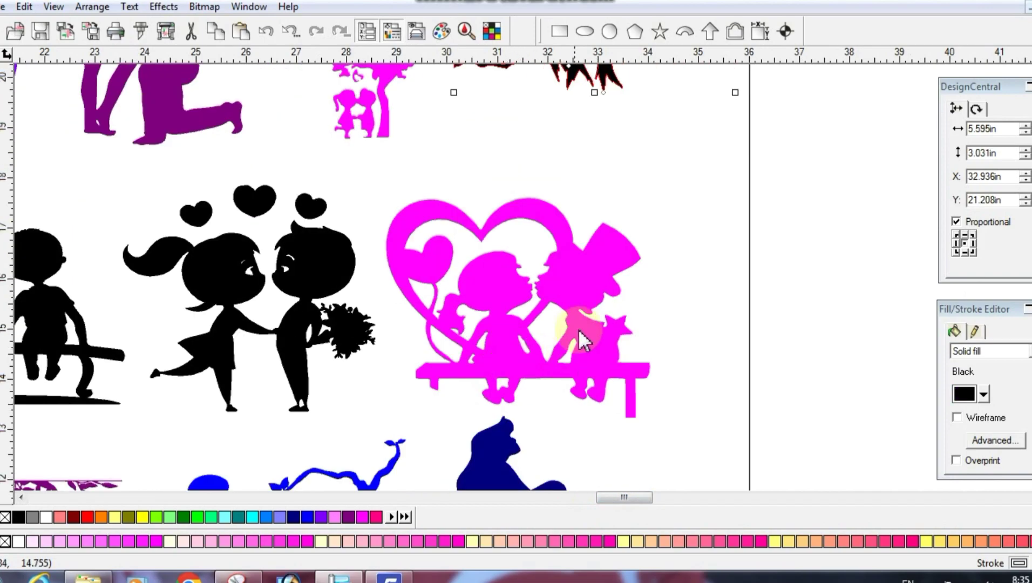
left_click_drag(579, 332, 618, 323)
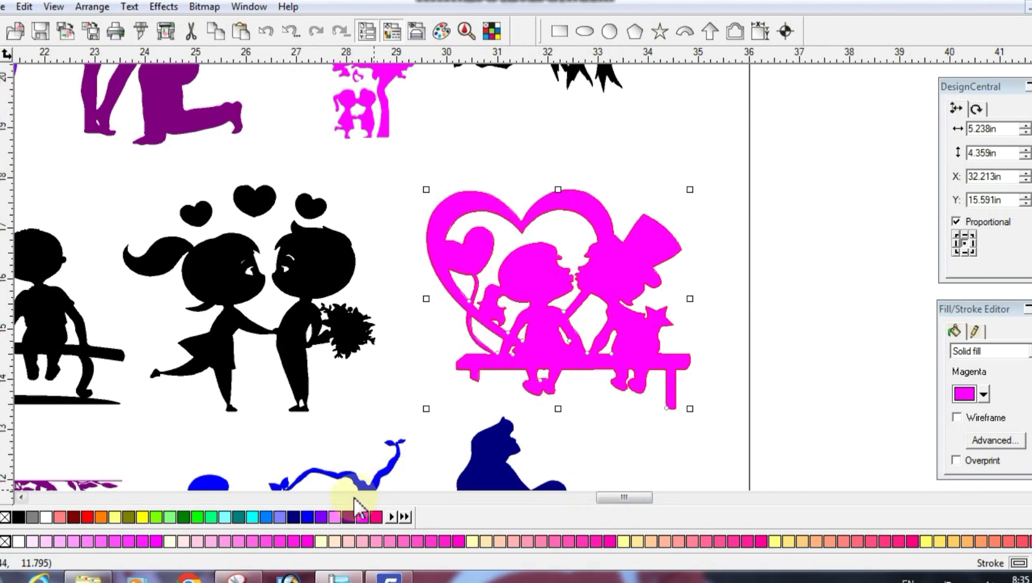
left_click(336, 517)
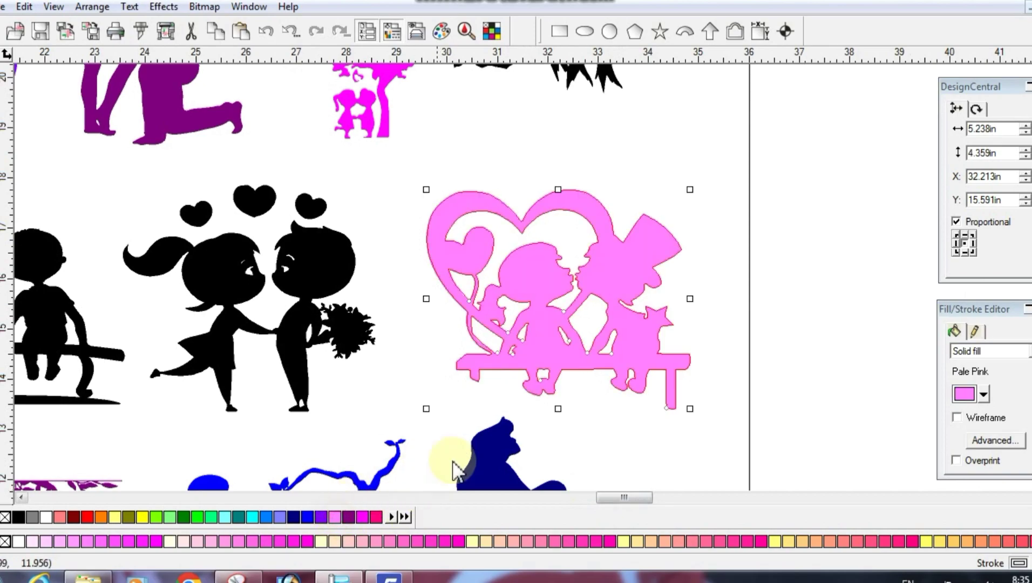
left_click(309, 517)
- Move the black cartoon couple with three hearts and a bouquet to about X 26.51 in, Y 15.47 in and fill it Blue
left_click_drag(612, 496, 603, 501)
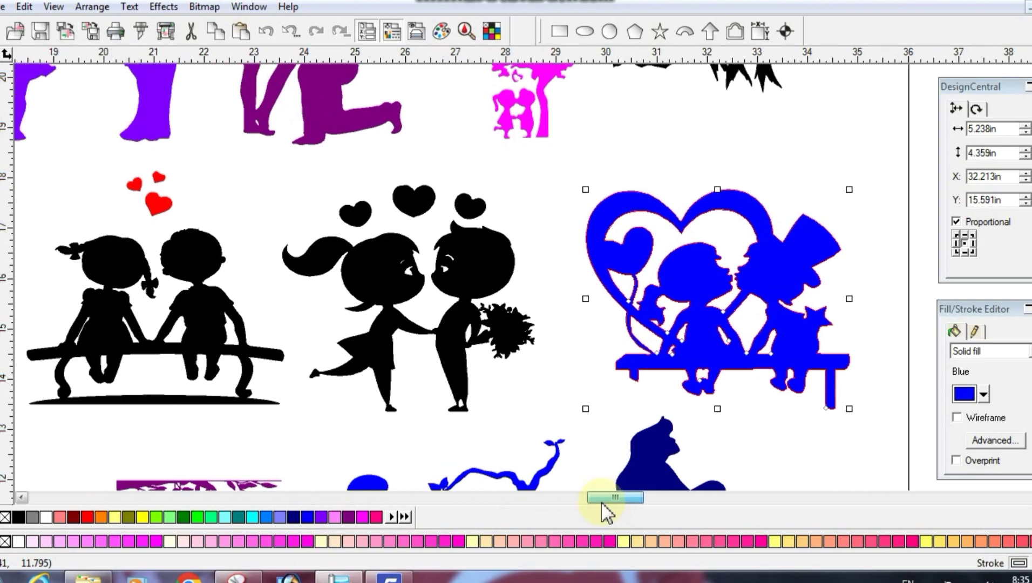
left_click(504, 275)
left_click_drag(504, 275, 522, 286)
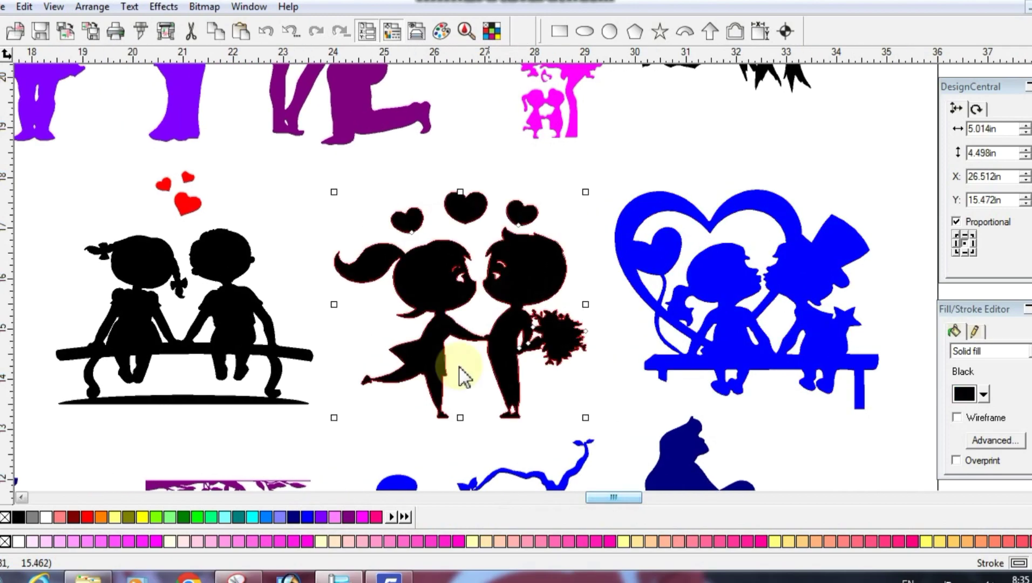
left_click(307, 517)
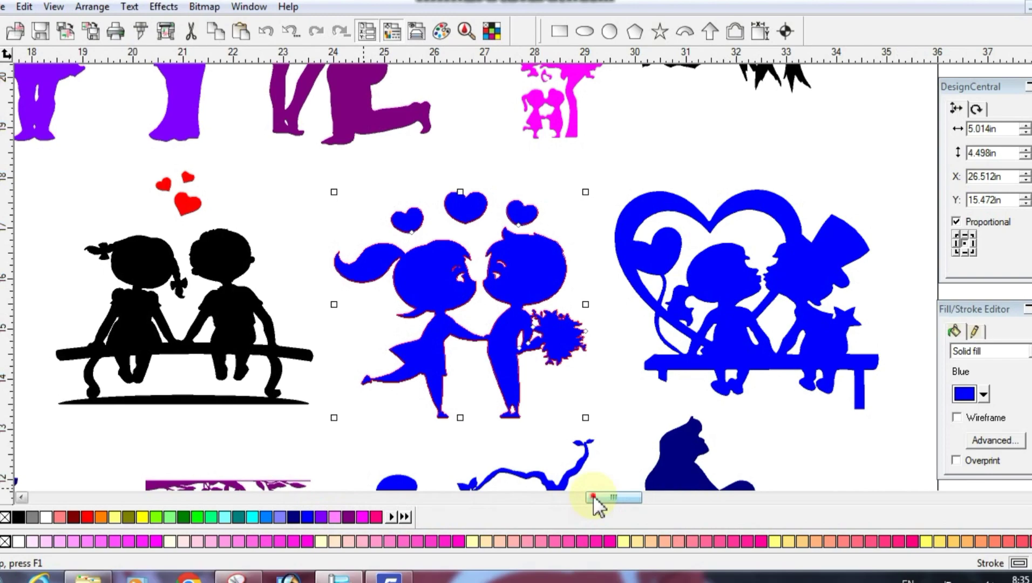
- Move the black bench couple with red hearts to about X 21.30 in, Y 15.67 in and fill the design Sky Blue
left_click_drag(594, 498, 584, 498)
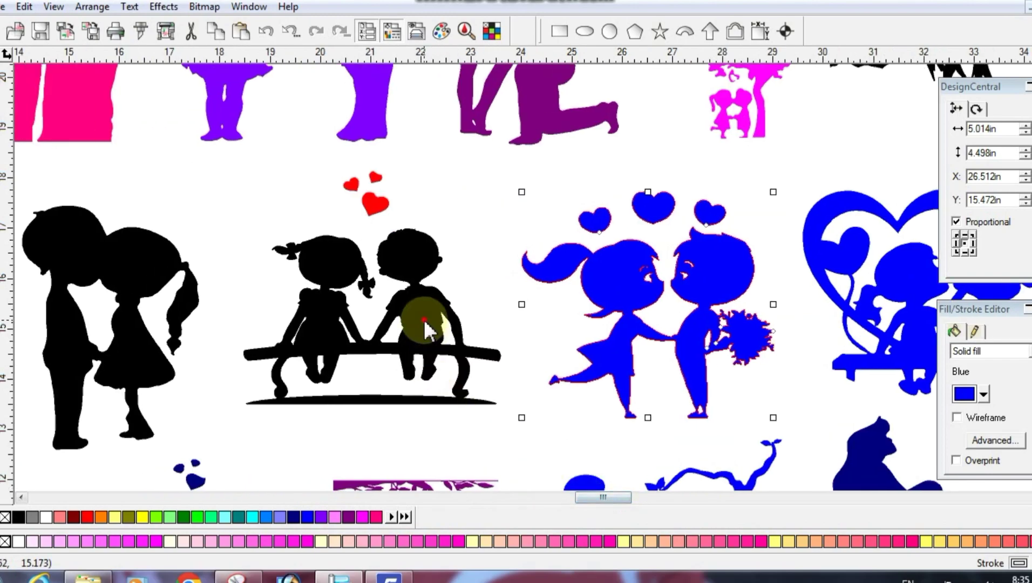
left_click_drag(425, 327, 438, 335)
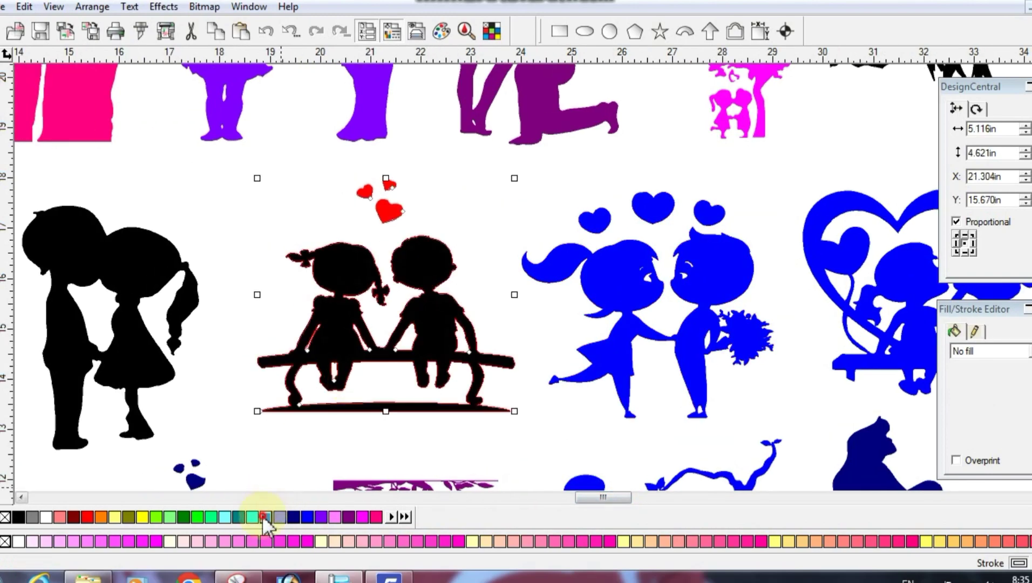
left_click(265, 517)
- Move the black standing boy-and-girl silhouette to about X 16.05 in, Y 15.16 in and fill it Medium Green
left_click_drag(576, 496, 559, 496)
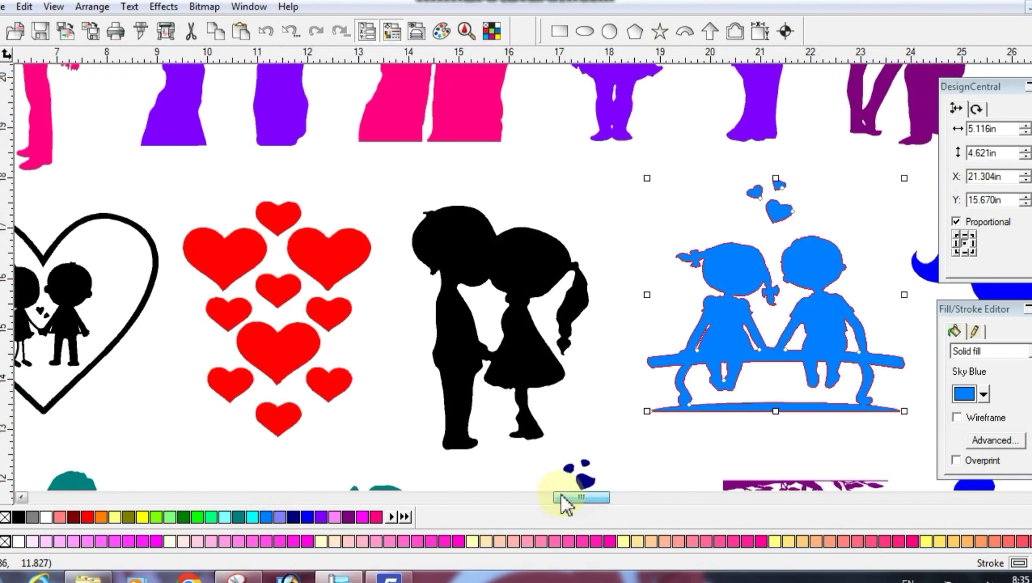
left_click(535, 370)
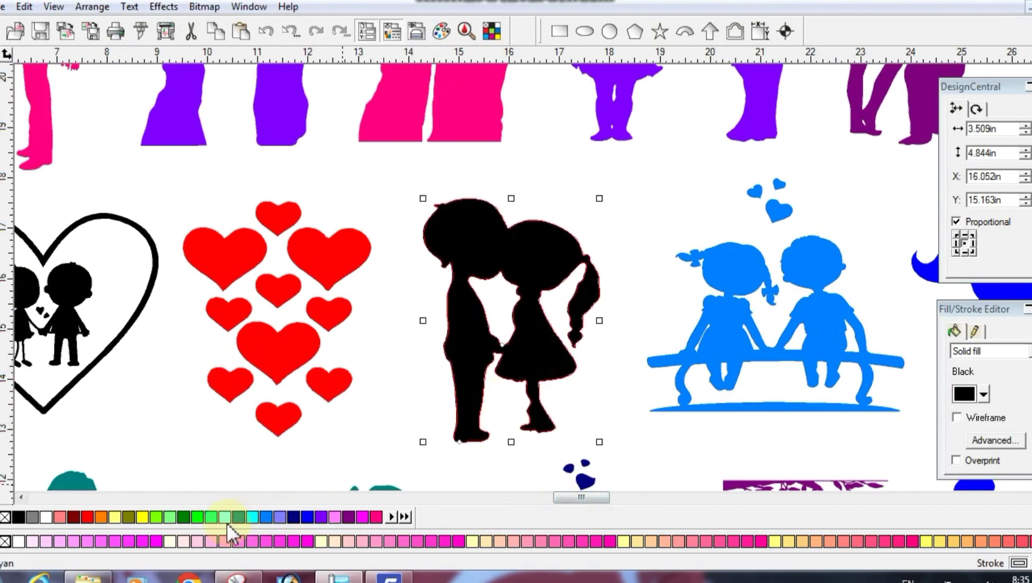
left_click(189, 515)
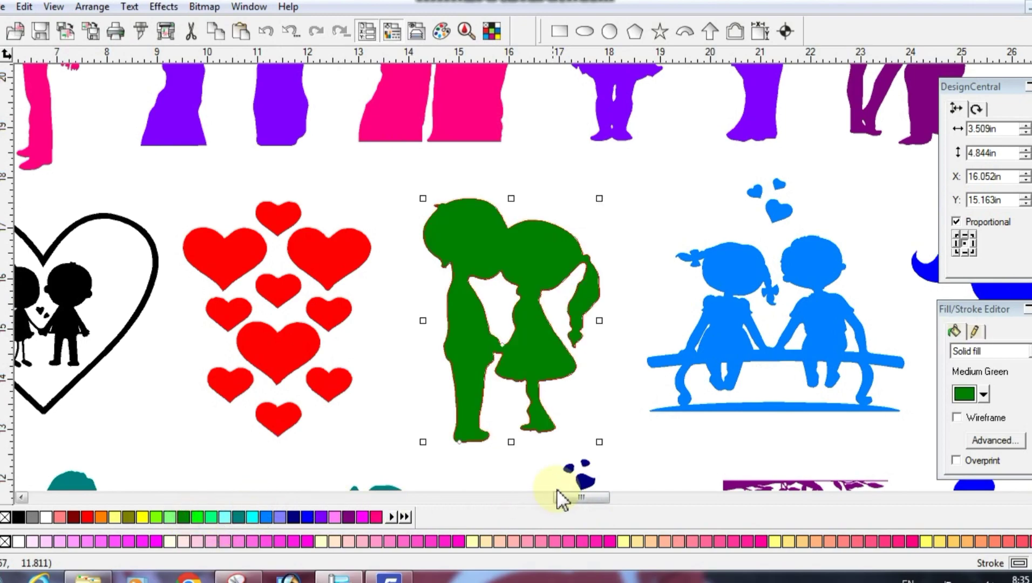
- Fill the cluster of red hearts with the pink C=0 M=100 Y=20
left_click_drag(566, 496, 550, 499)
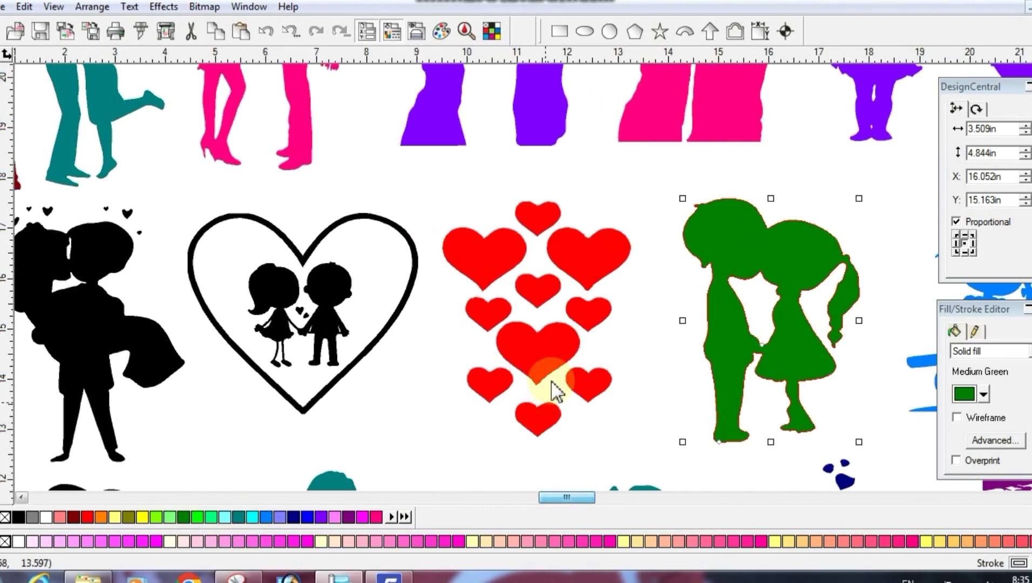
left_click(521, 360)
left_click(460, 541)
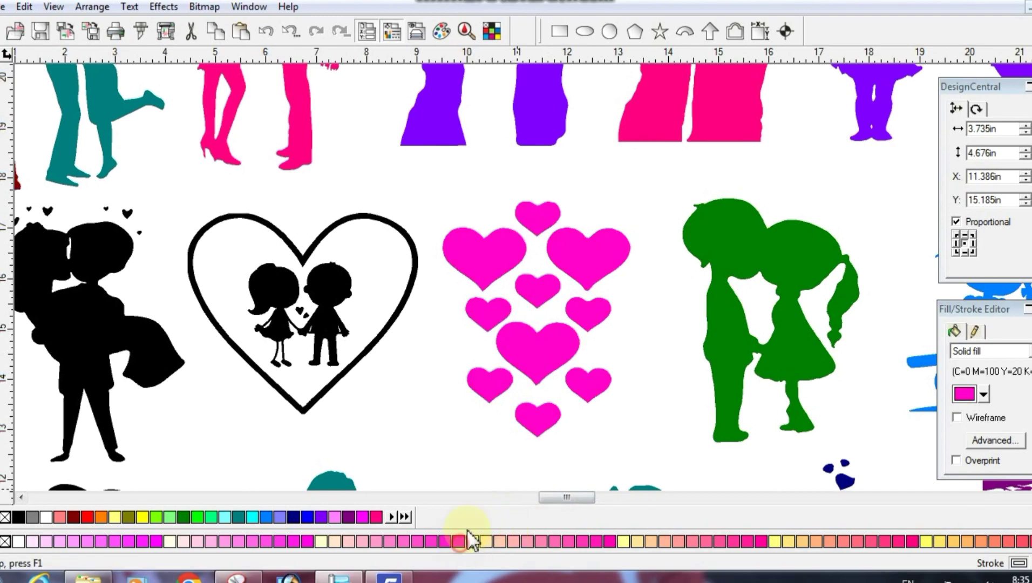
- Move the heart outline containing two children to about X 6.82 in, Y 15.00 in and fill it Yellow
left_click_drag(592, 499, 576, 500)
left_click_drag(578, 343, 582, 358)
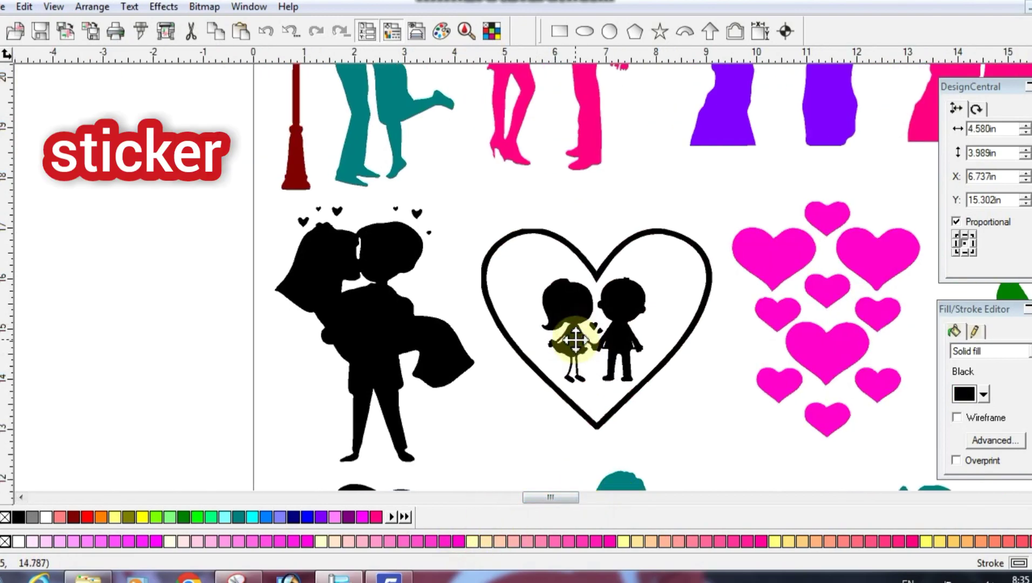
left_click(142, 517)
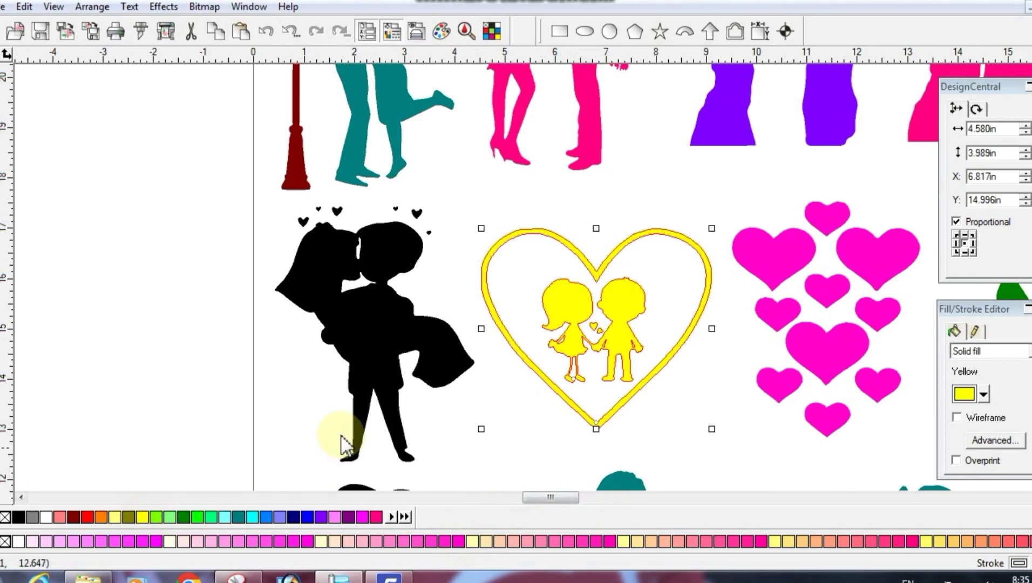
- Fill the silhouette of the man carrying a woman Burgundy and the heart-framed children magenta (C=0 M=100 Y=0)
left_click(347, 358)
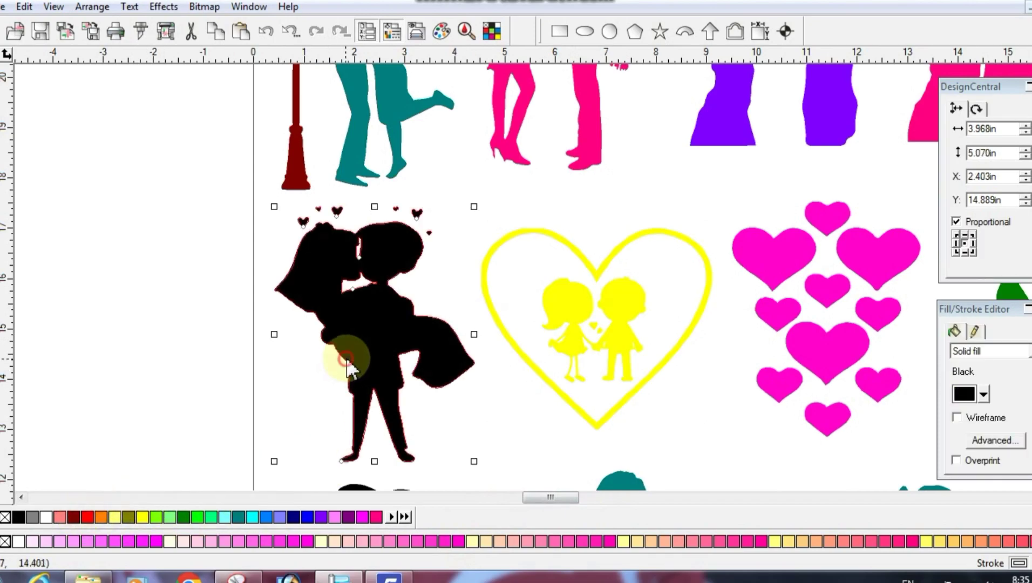
left_click(73, 517)
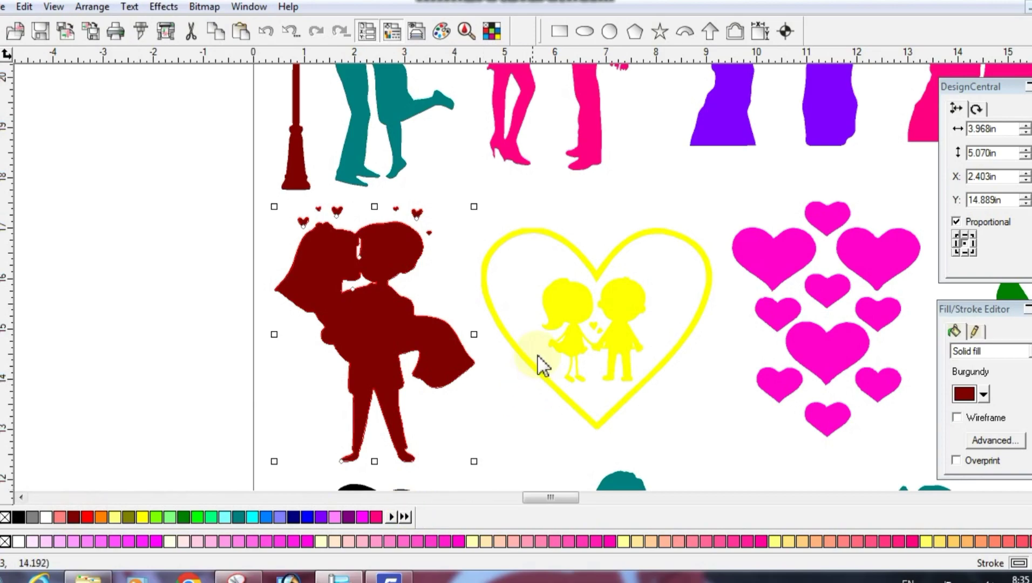
left_click(551, 334)
left_click(565, 320)
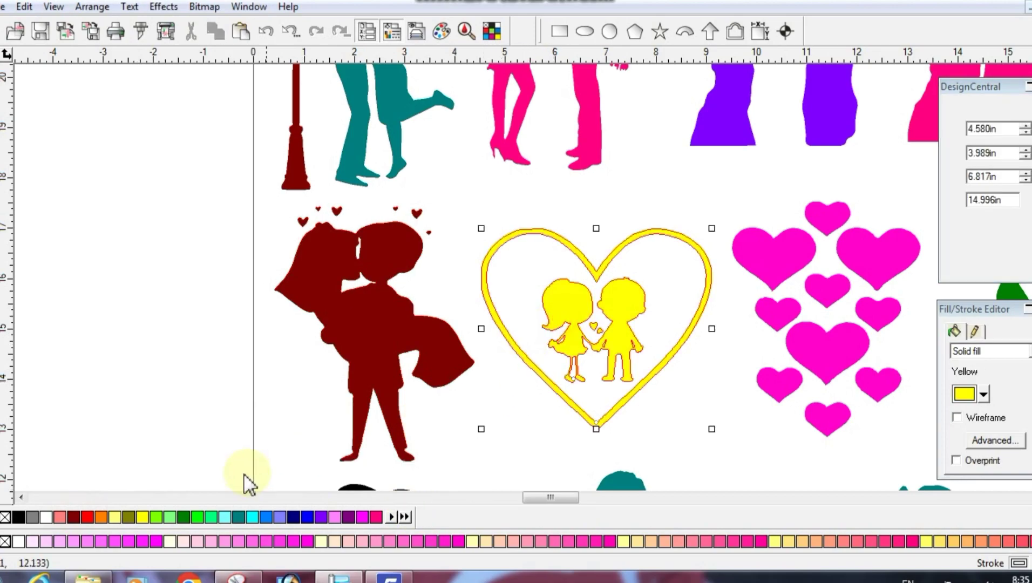
left_click(156, 542)
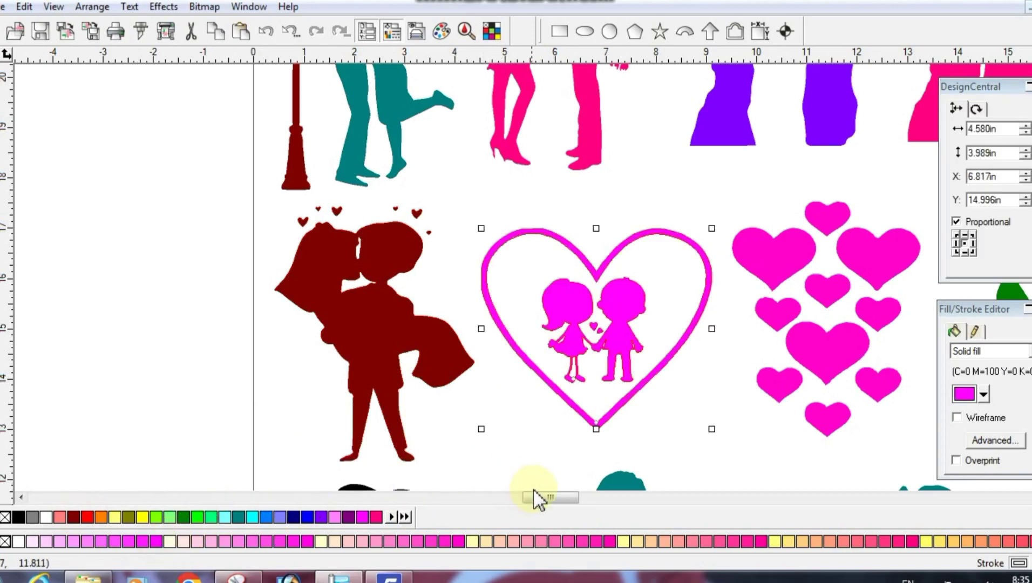
- Move the black cloud-and-hill couple scene to about X 2.75 in, Y 10.60 in and fill it Dark Blue
left_click_drag(543, 496, 545, 498)
scroll(426, 426, "down", 5)
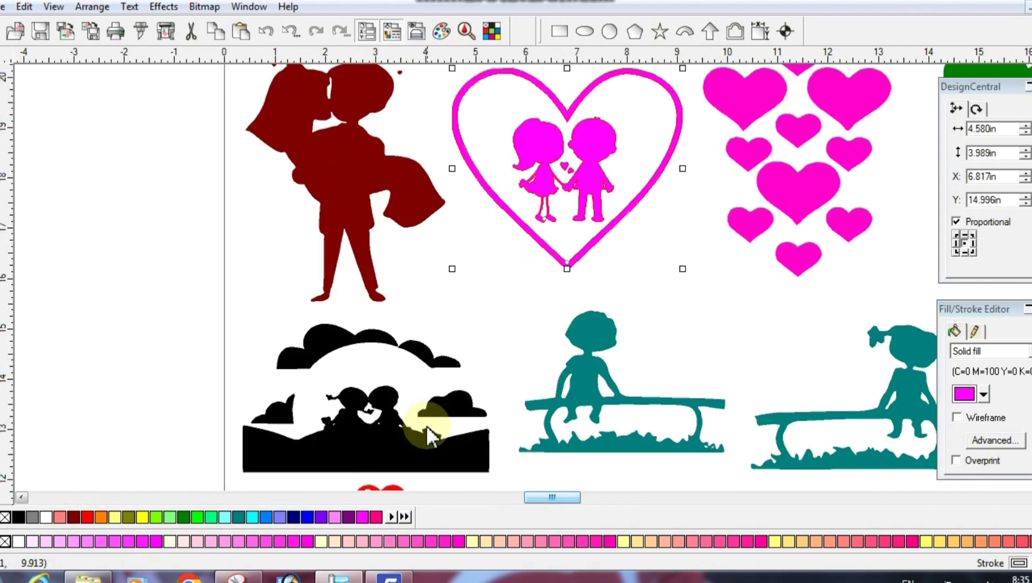
left_click_drag(404, 369, 399, 361)
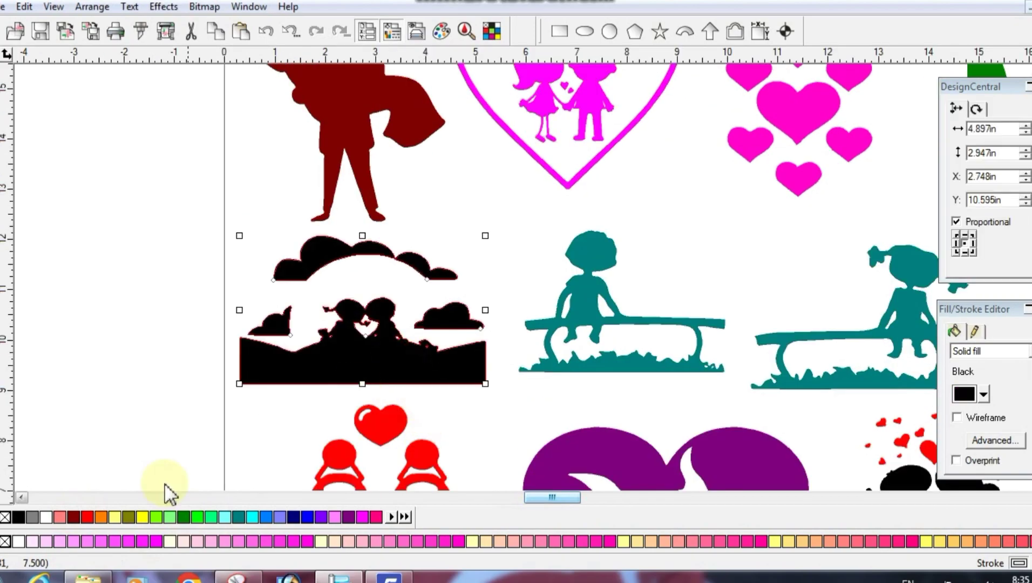
left_click(292, 517)
- Move the teal girl-on-bench silhouette up and left to about X 12.44 in, Y 10.64 in
left_click(559, 401)
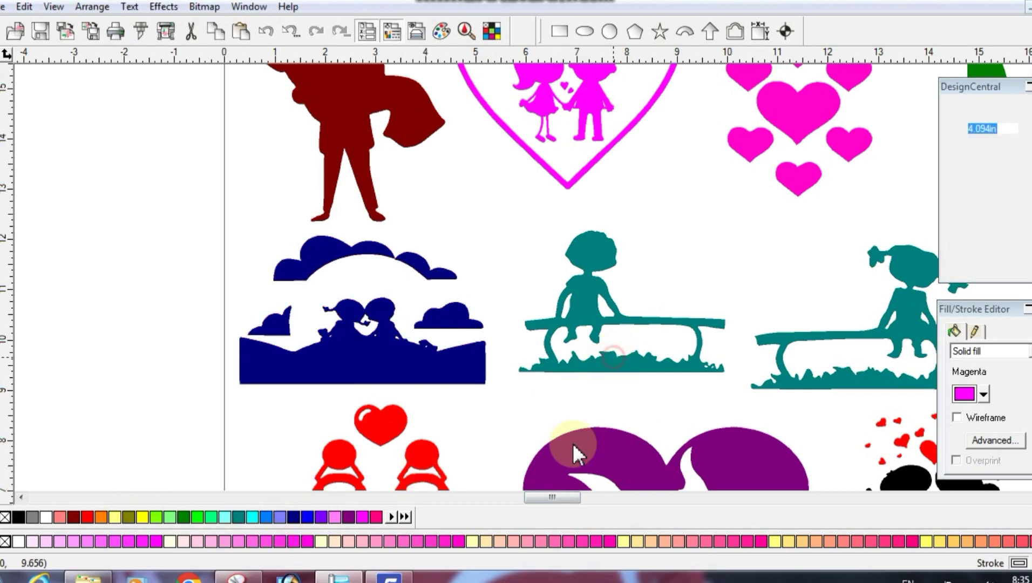
left_click_drag(529, 500, 551, 497)
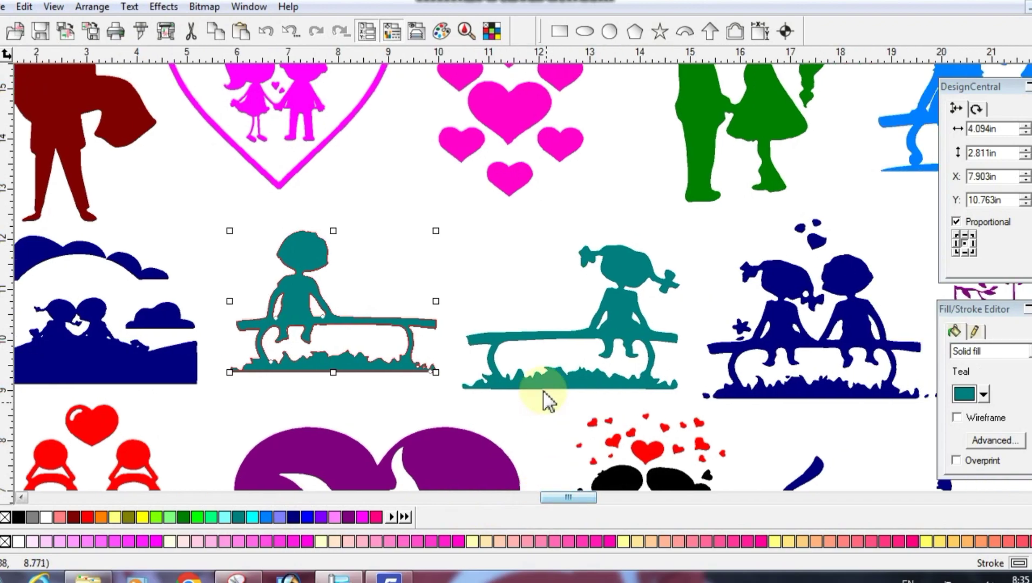
left_click_drag(521, 343, 502, 325)
- Fill the boy-on-bench silhouette Medium Green and the girl-on-bench silhouette green
left_click(303, 308)
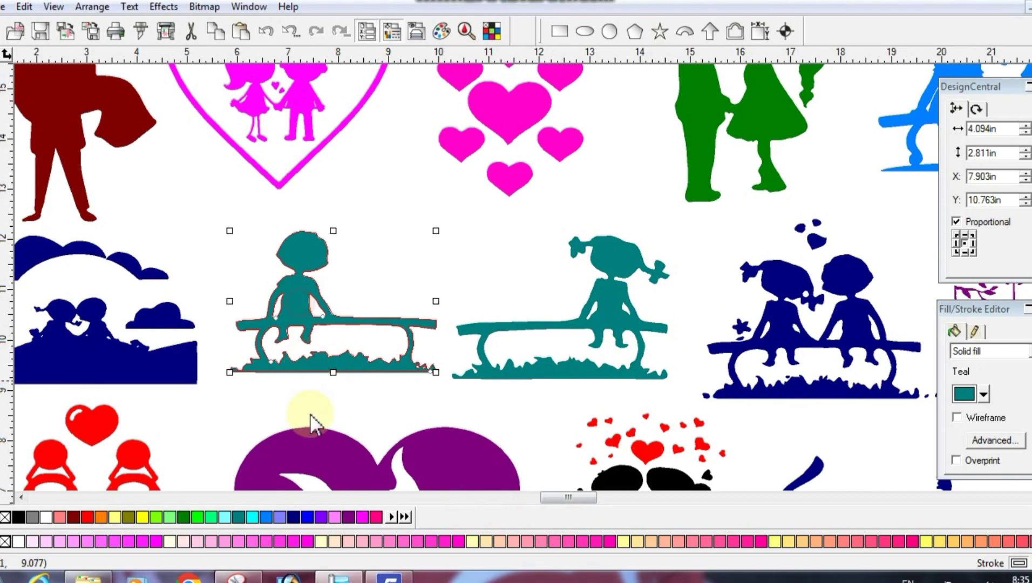
left_click(197, 517)
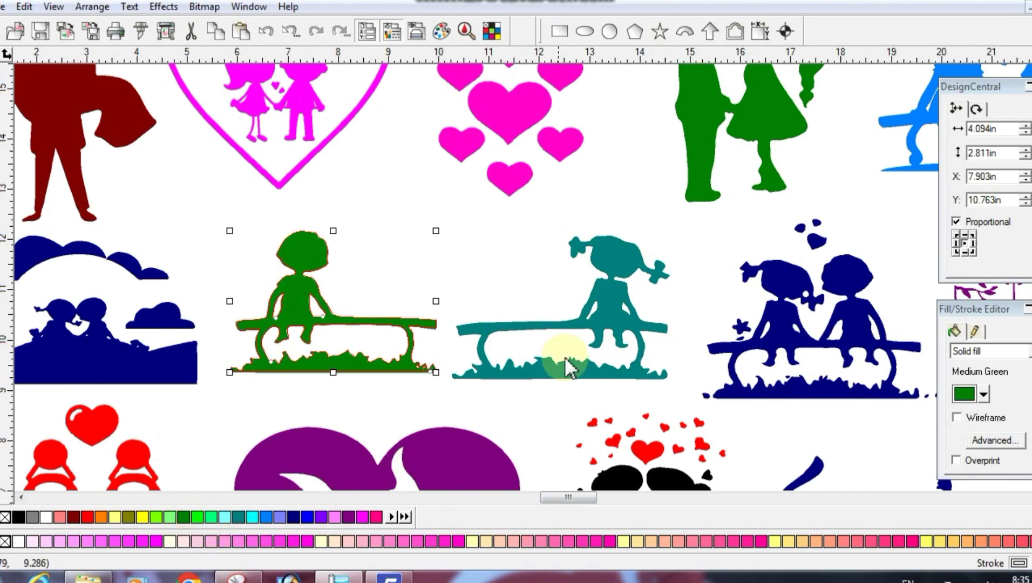
left_click(588, 316)
left_click(190, 518)
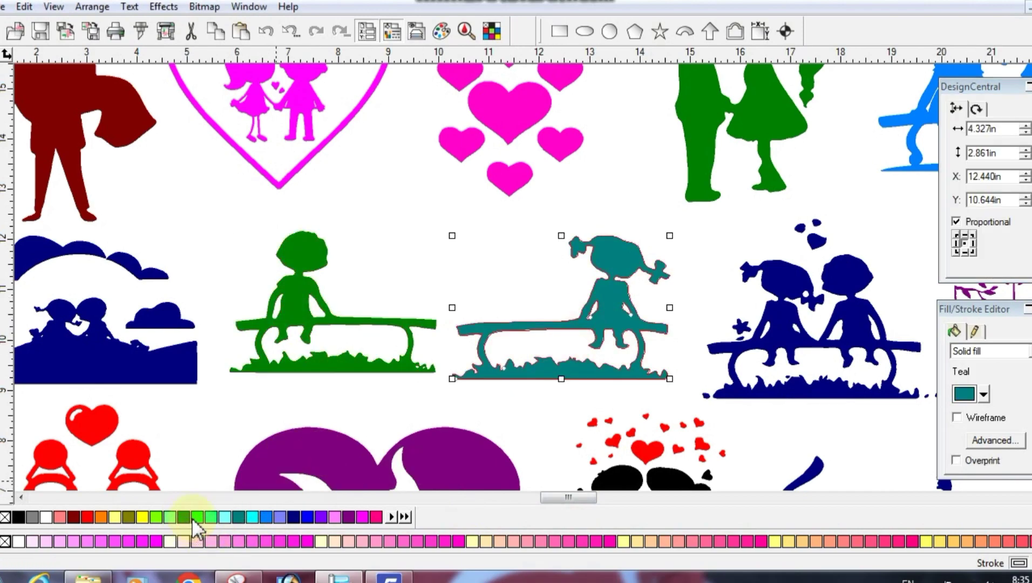
- Fill the girl-on-bench silhouette and the children couple on the bench Medium Green
left_click(196, 518)
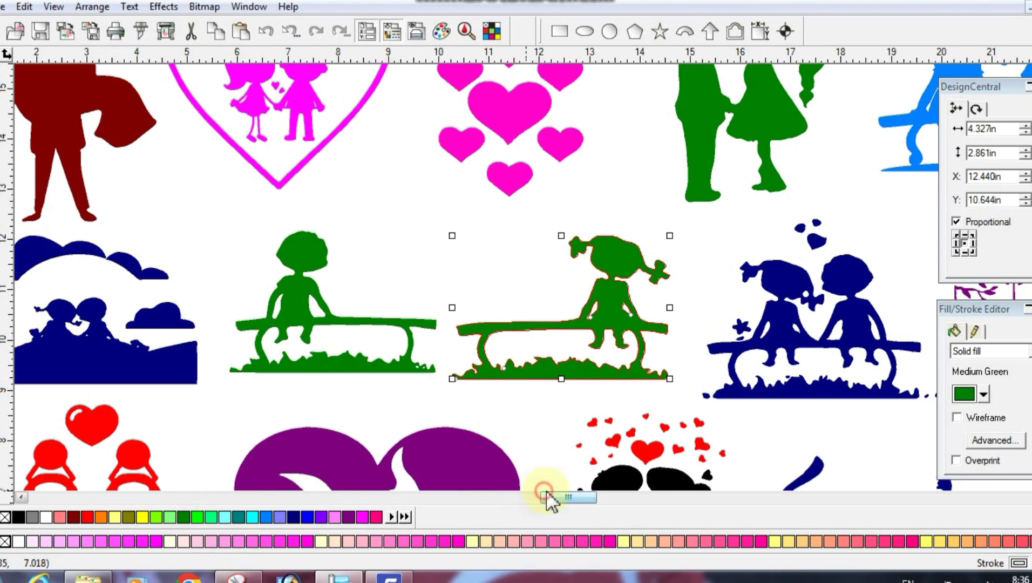
left_click_drag(547, 494, 550, 494)
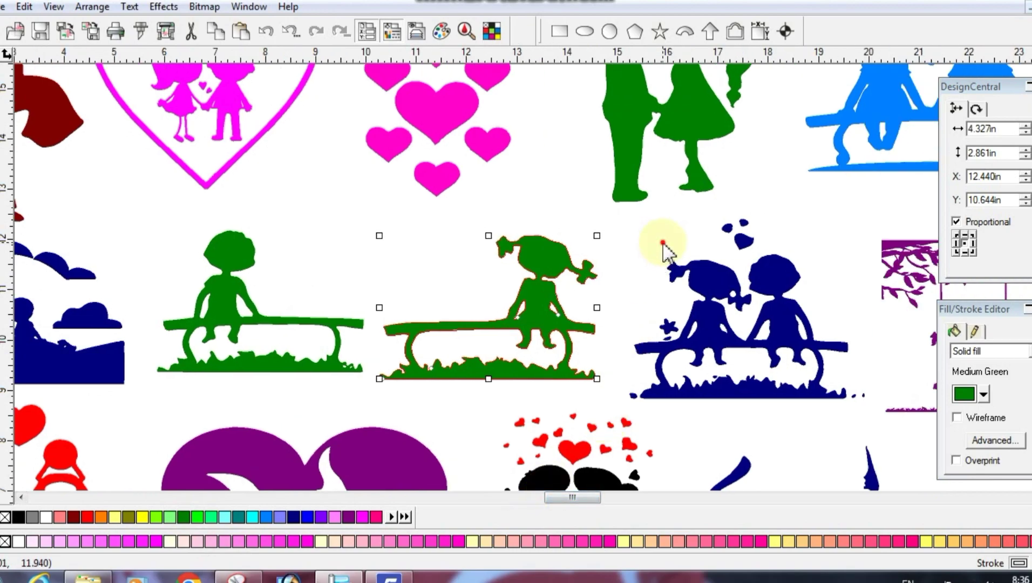
left_click_drag(663, 243, 795, 405)
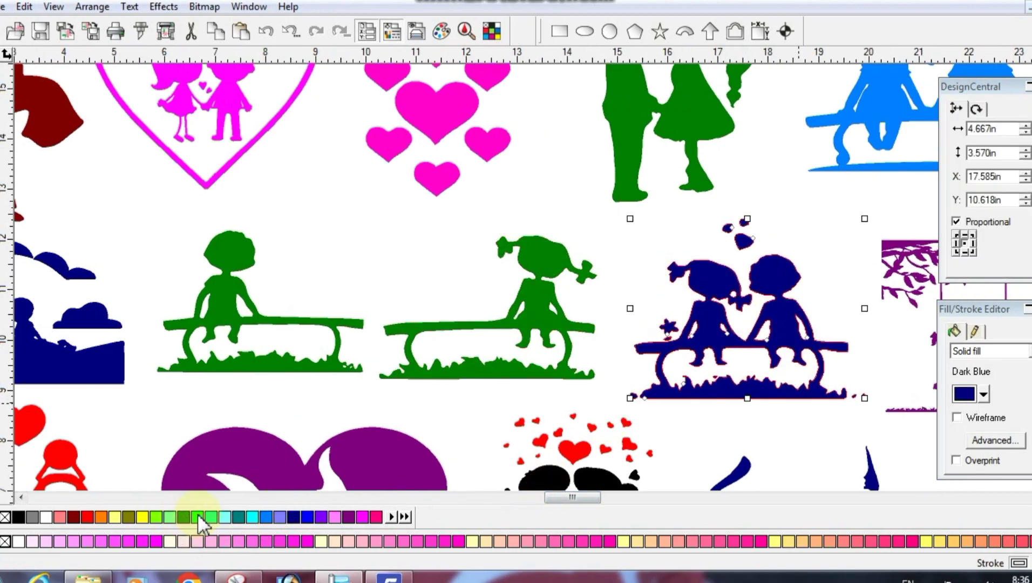
left_click(184, 519)
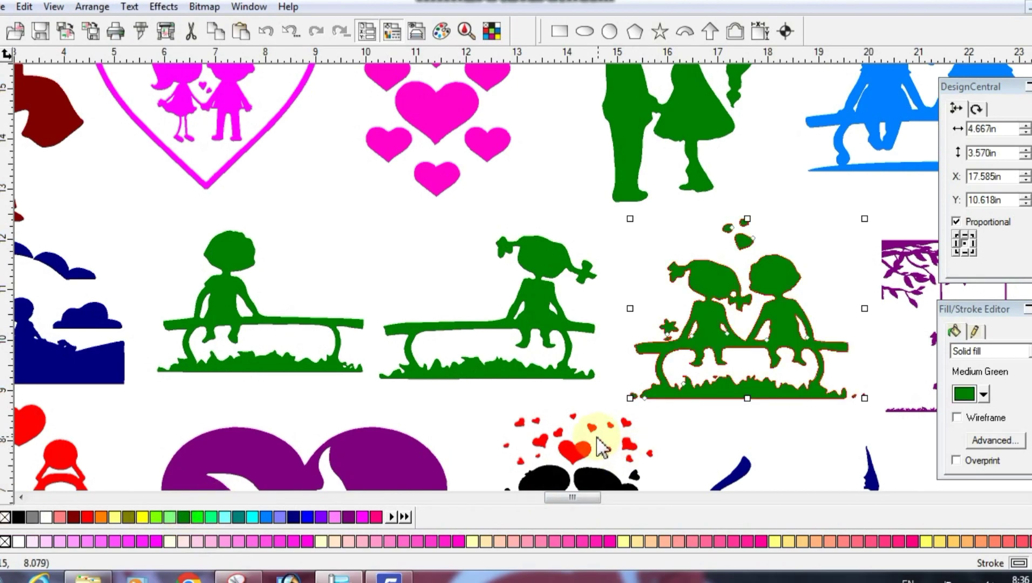
- Fill the boy, the girl and the children couple on the three benches Red together, and clear the selection
left_click_drag(189, 252, 573, 394)
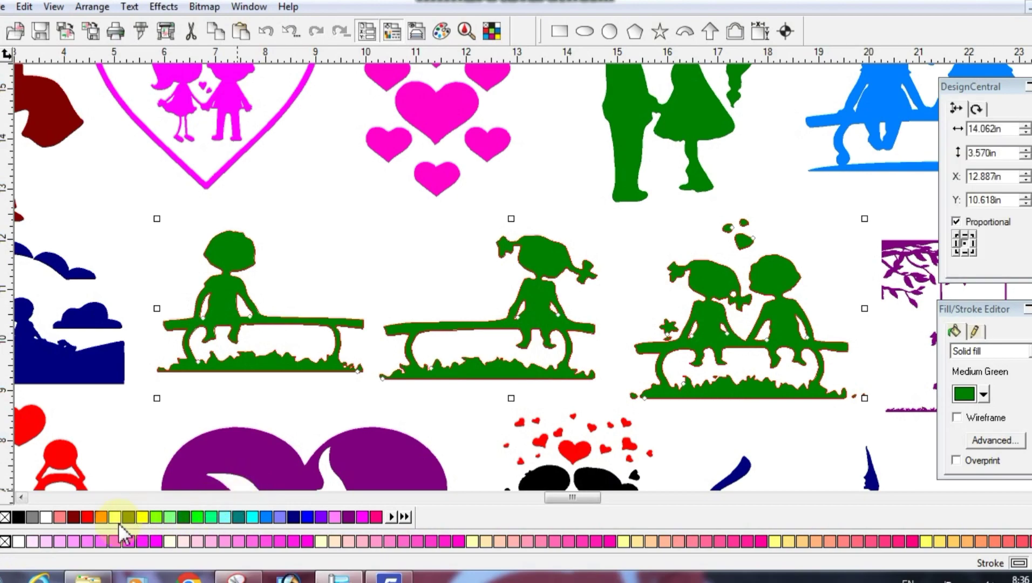
left_click(87, 518)
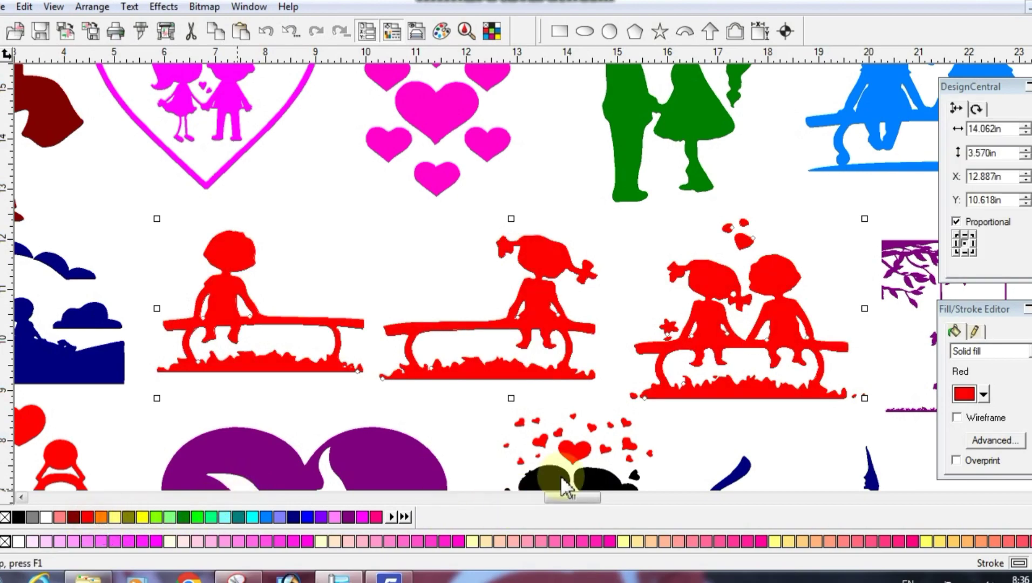
left_click(577, 406)
- Move the purple children-on-swing design slightly to about X 21.93 in, Y 10.21 in and fill it Dark Blue
left_click_drag(588, 499, 611, 503)
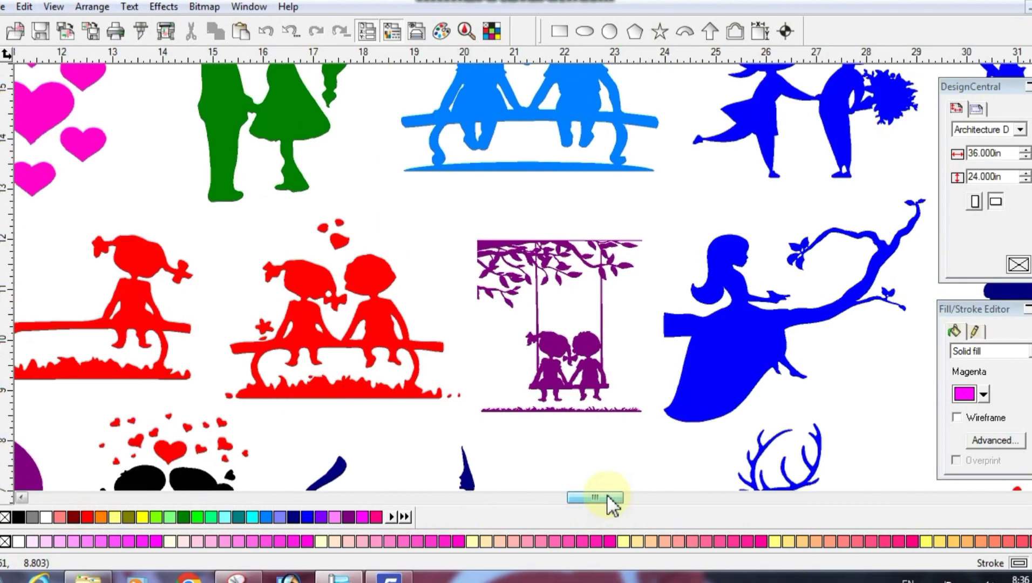
left_click(551, 374)
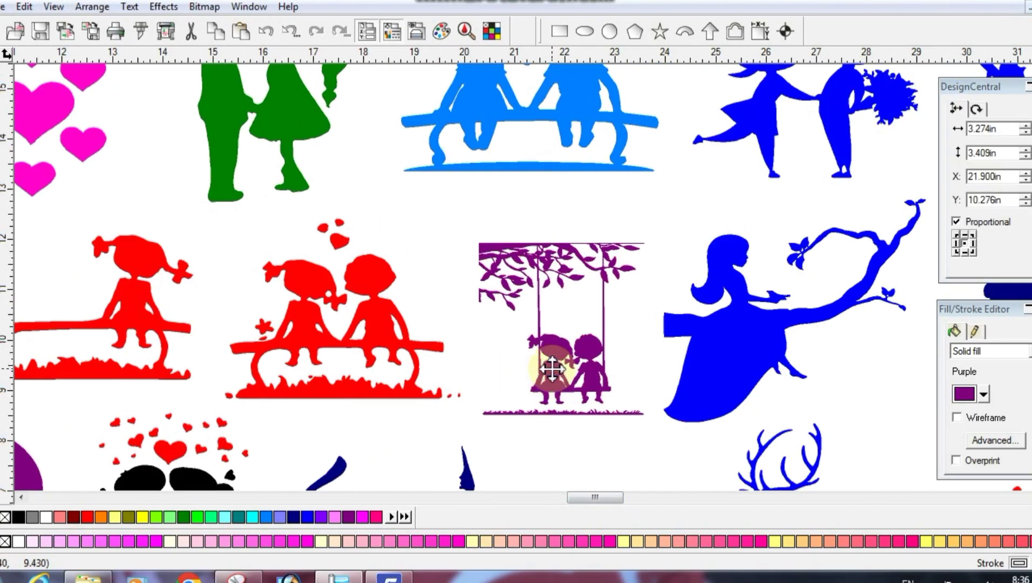
left_click(297, 517)
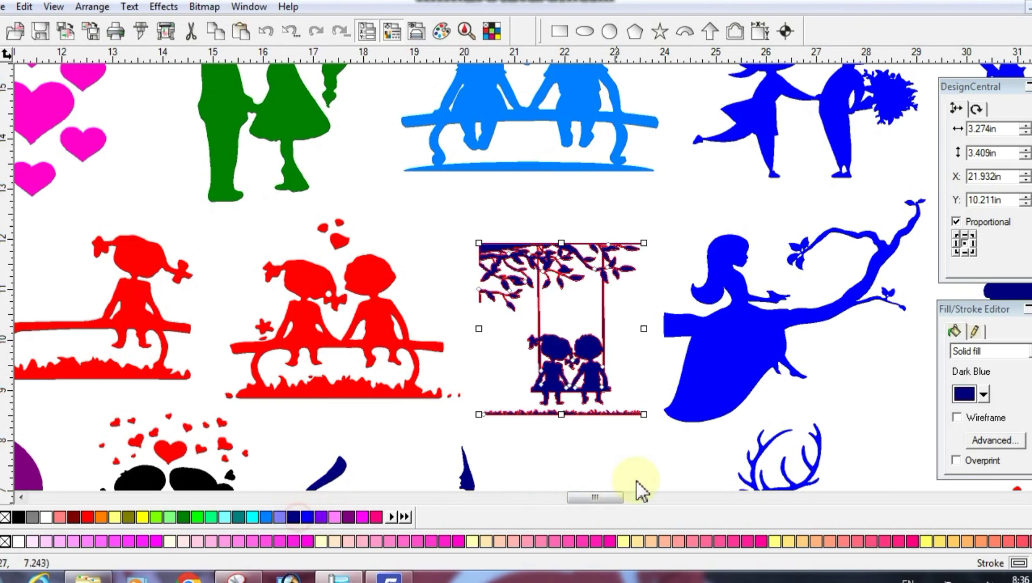
- Move the blue girl-on-branch silhouette right to about X 26.97 in, Y 10.63 in and fill it Light Violet
left_click_drag(600, 502, 621, 498)
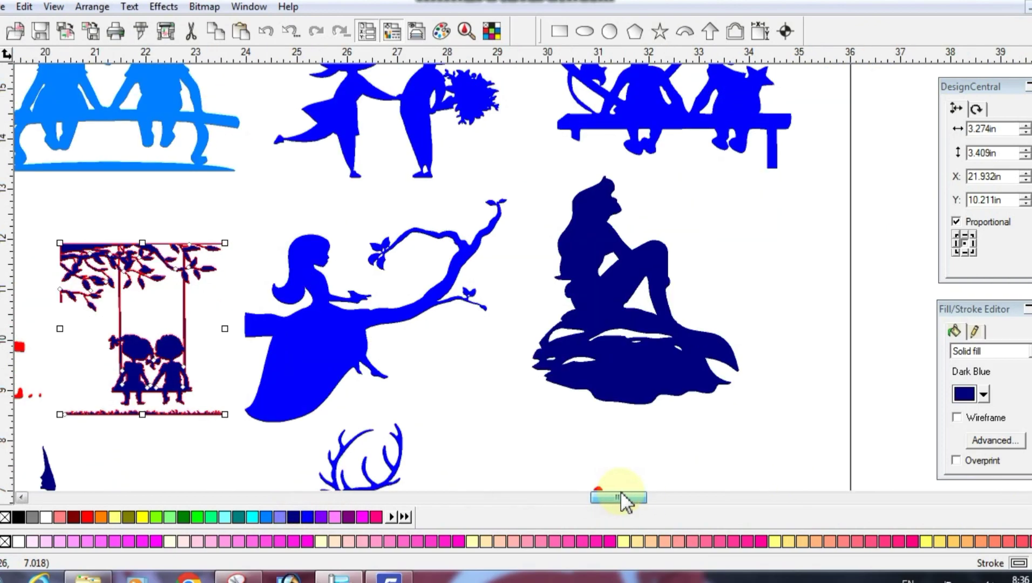
left_click_drag(342, 350, 357, 353)
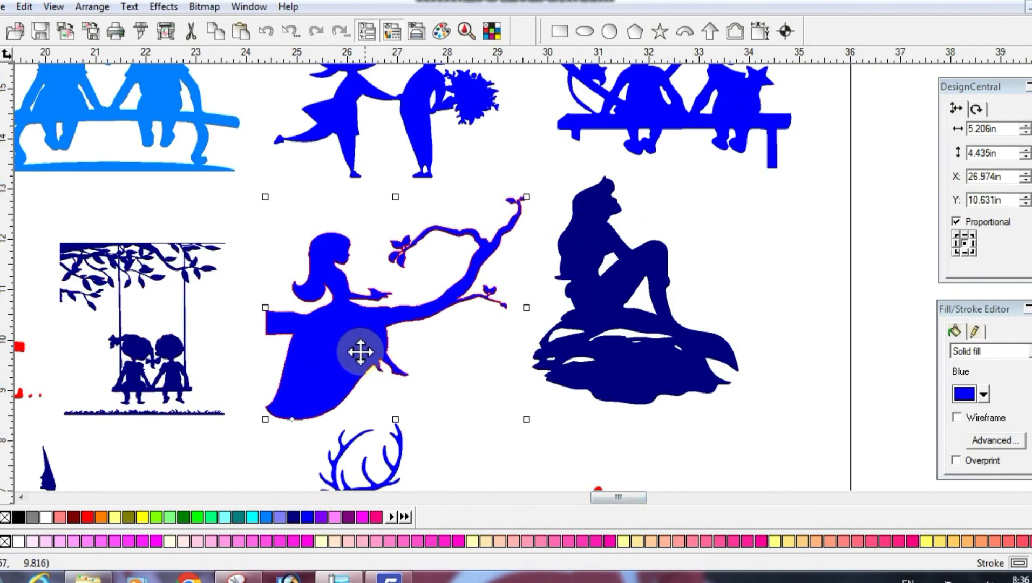
left_click(324, 517)
- Move the dark blue woman-on-rock silhouette right to about X 32.09 in, Y 10.99 in and fill it Magenta
left_click(628, 371)
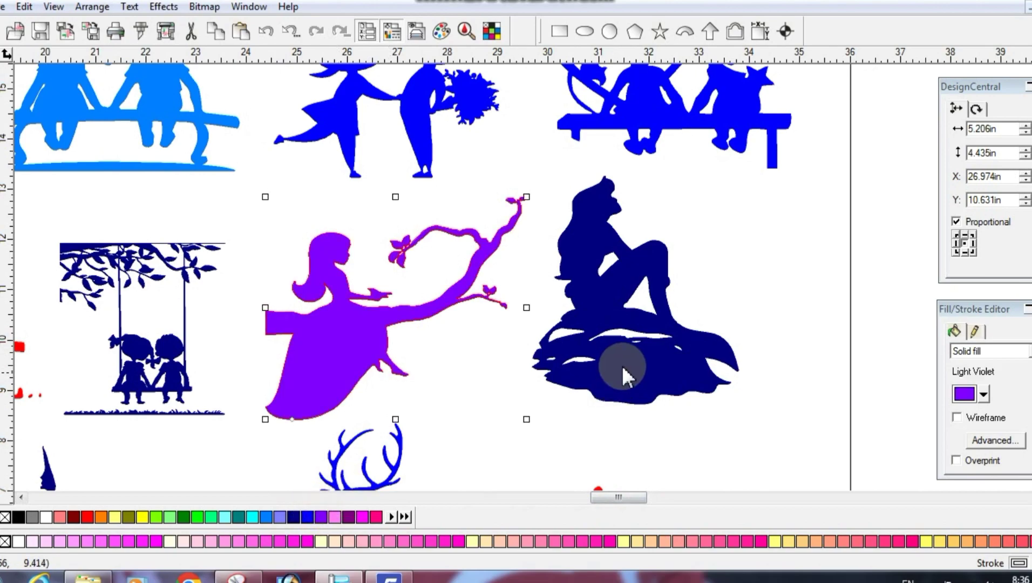
left_click_drag(631, 371, 649, 371)
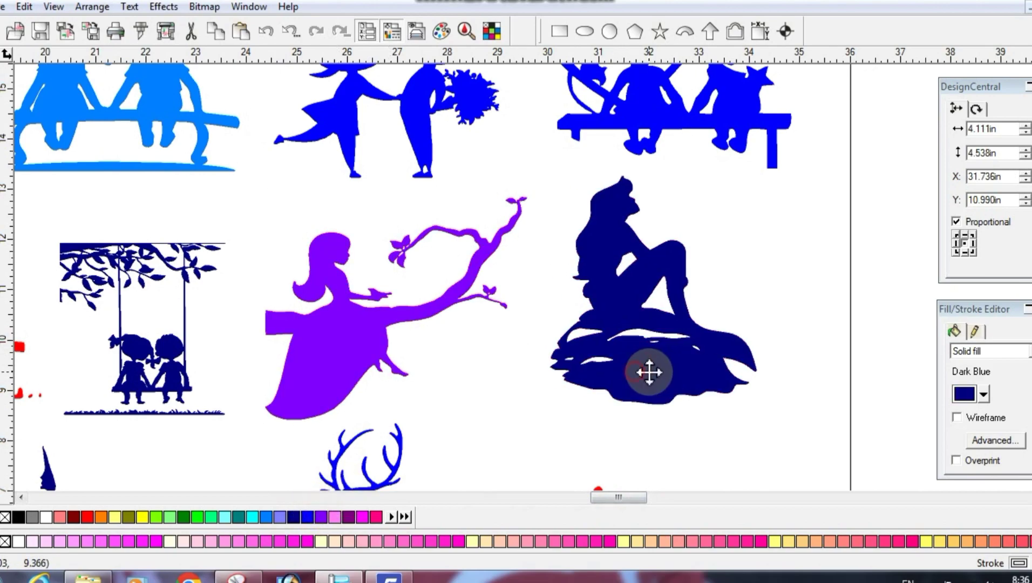
left_click(363, 517)
- Move the ladybug pair to about X 32.26 in, Y 6.12 in and the deer pair to about X 25.80 in, Y 5.38 in
scroll(651, 482, "down", 3)
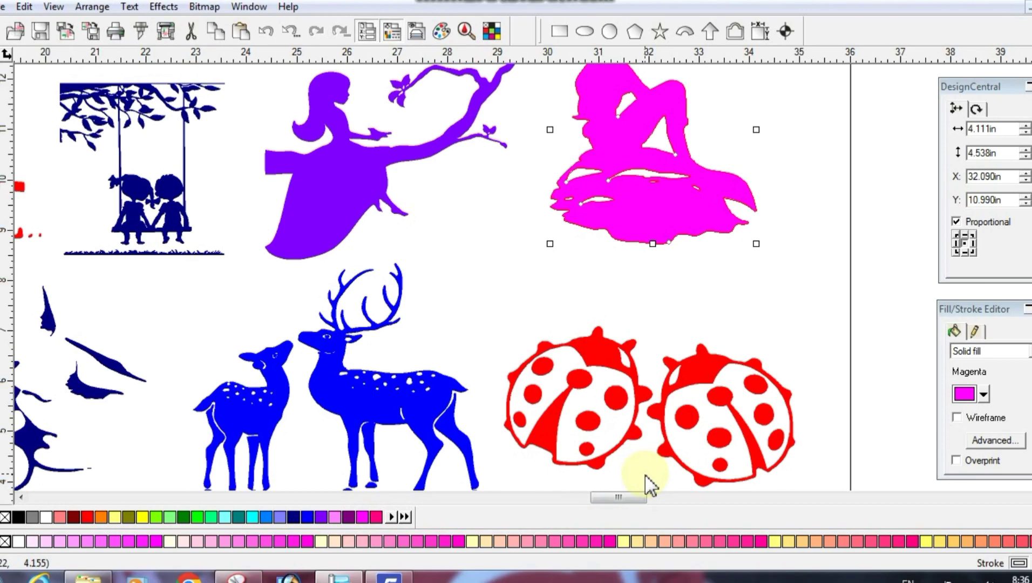
left_click_drag(701, 376, 718, 352)
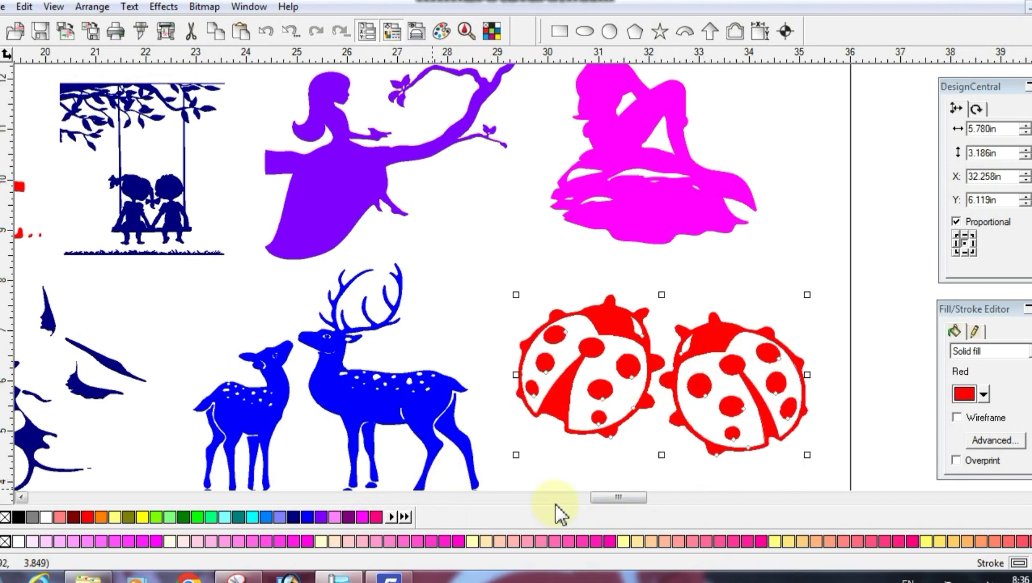
mouse_move(637, 499)
left_mouse_down()
mouse_move(604, 499)
mouse_move(626, 512)
left_mouse_up()
scroll(661, 449, "down", 5)
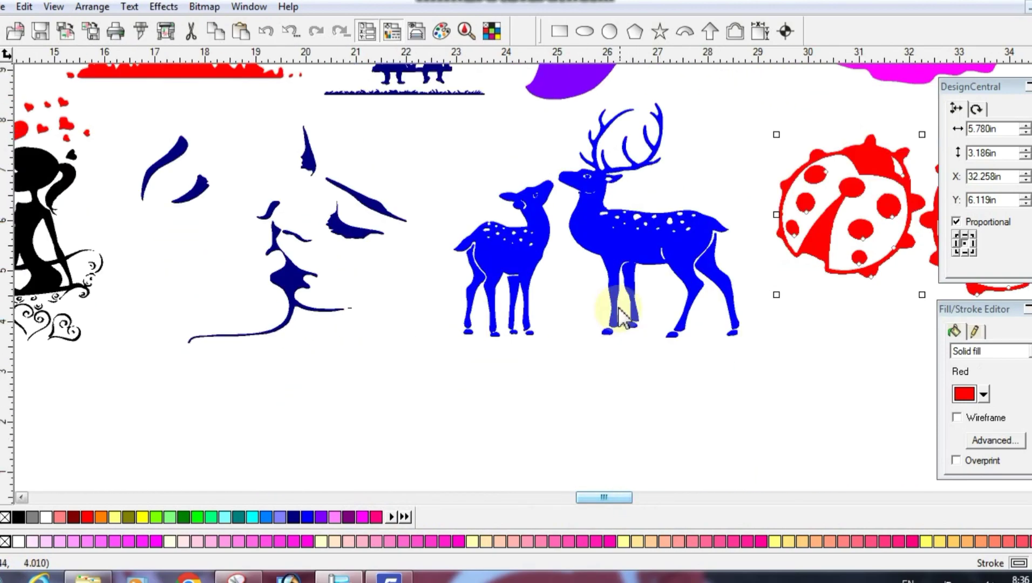
left_click_drag(615, 228, 618, 259)
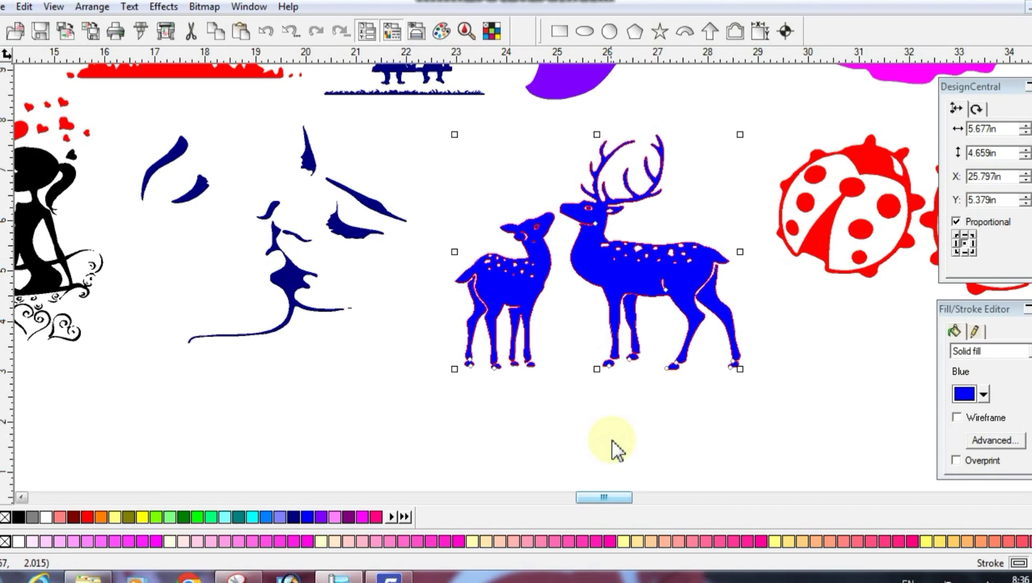
- Try a Yellow fill and a bright green fill on the deer pair
left_click(141, 517)
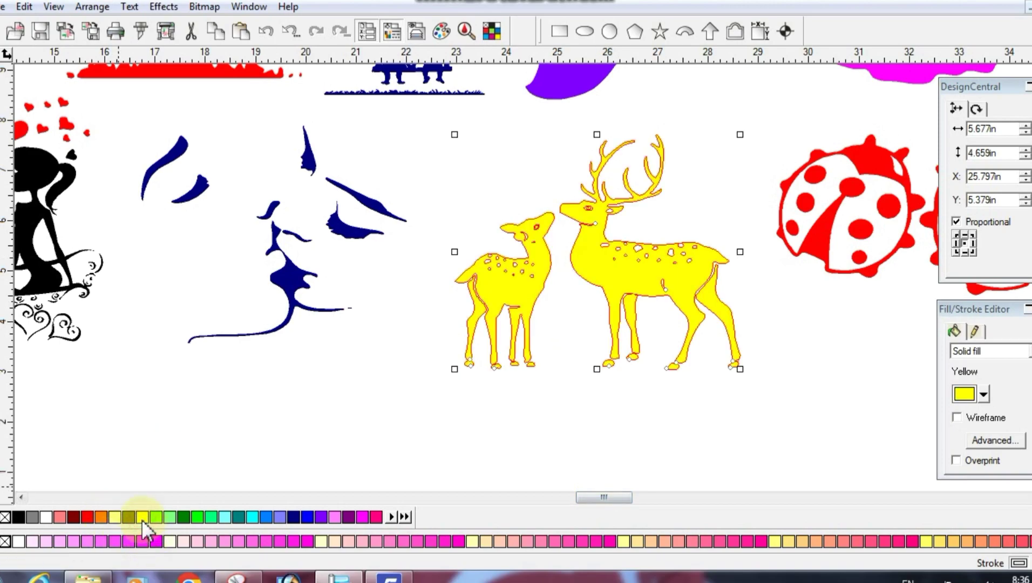
left_click(204, 515)
left_click(555, 429)
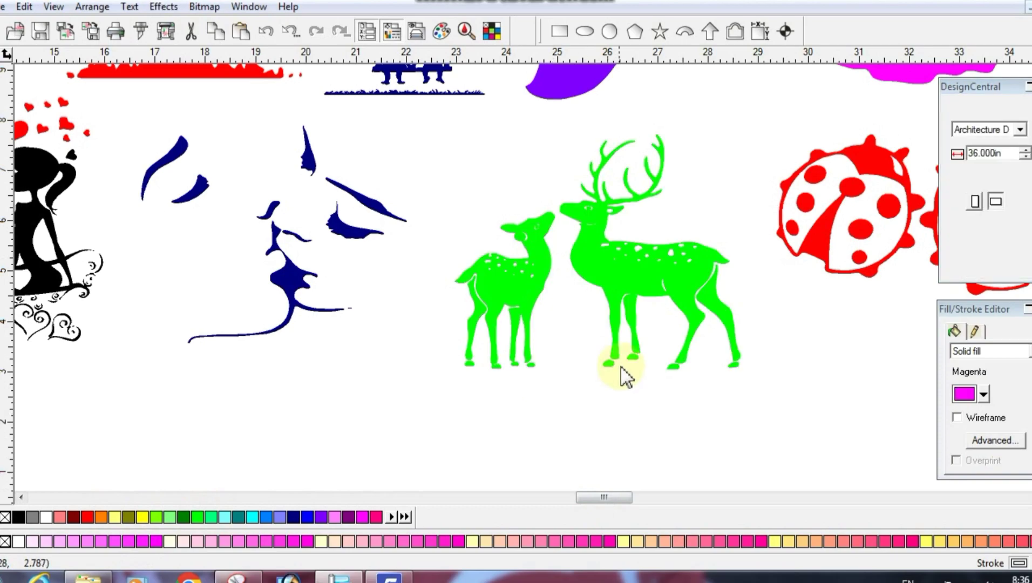
- Select the deer pair and fill it Purple
left_click(638, 285)
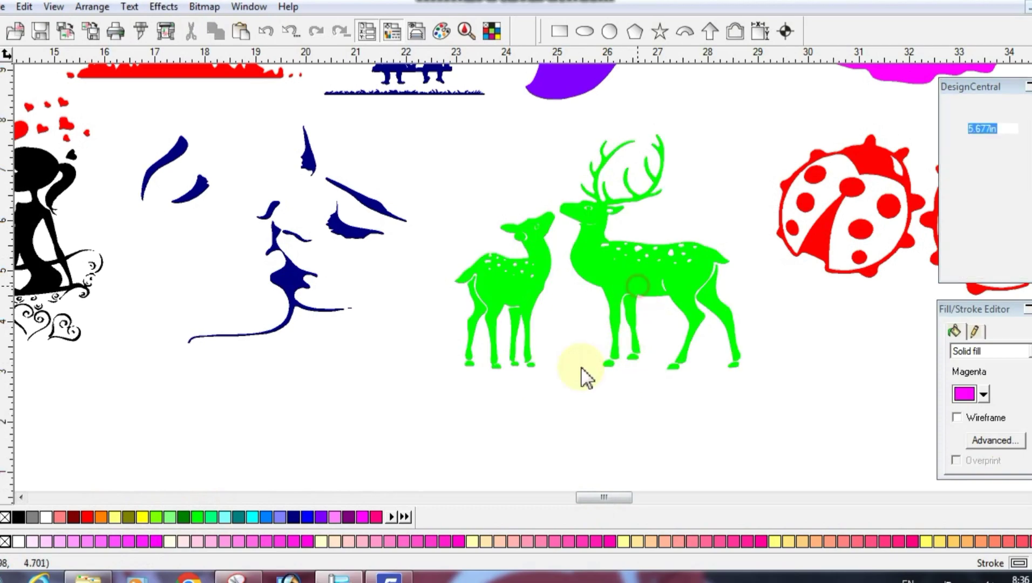
left_click(349, 517)
- Shift the kissing-faces line art slightly down and right, and move the black kissing couple to about X 14.29 in, Y 5.47 in
left_click_drag(603, 497, 584, 498)
scroll(623, 457, "up", 2)
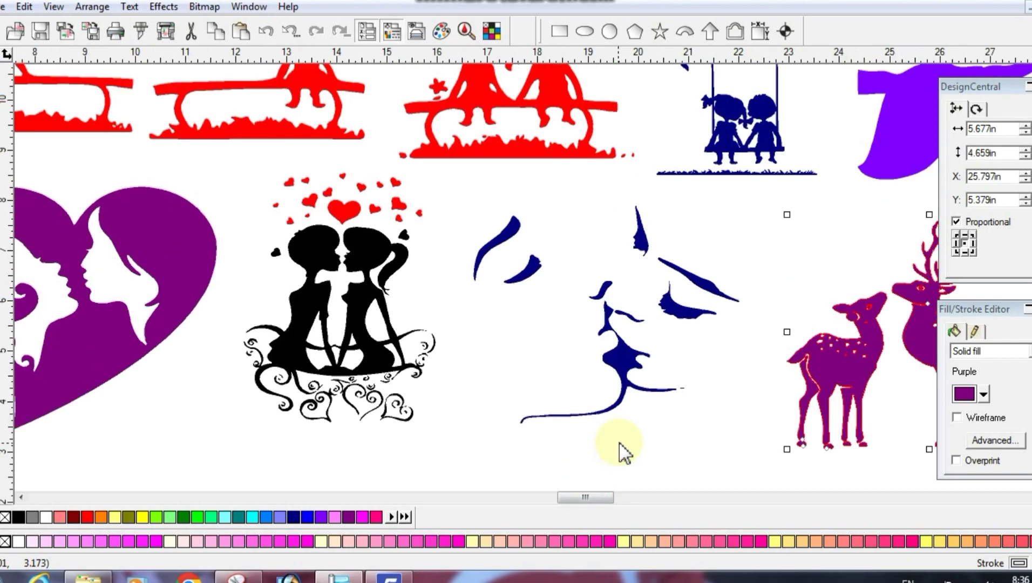
left_click(624, 402)
left_click_drag(622, 362, 633, 377)
left_click_drag(593, 506, 584, 505)
left_click(524, 382)
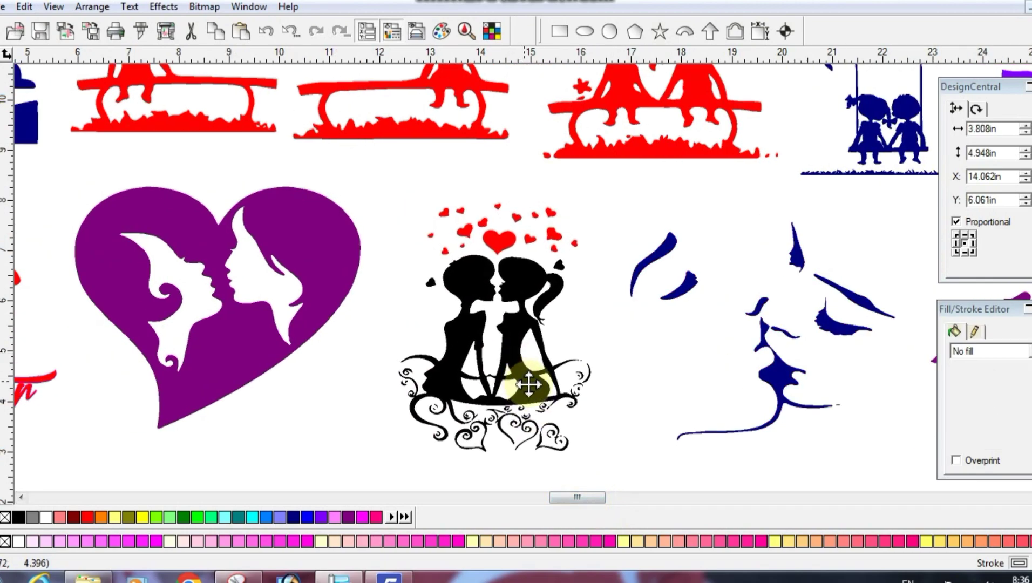
- Move the purple face-to-face heart to about X 9.06 in, Y 5.63 in and the Two Sister design to about X 3.10 in, Y 5.90 in
left_click_drag(570, 505, 560, 503)
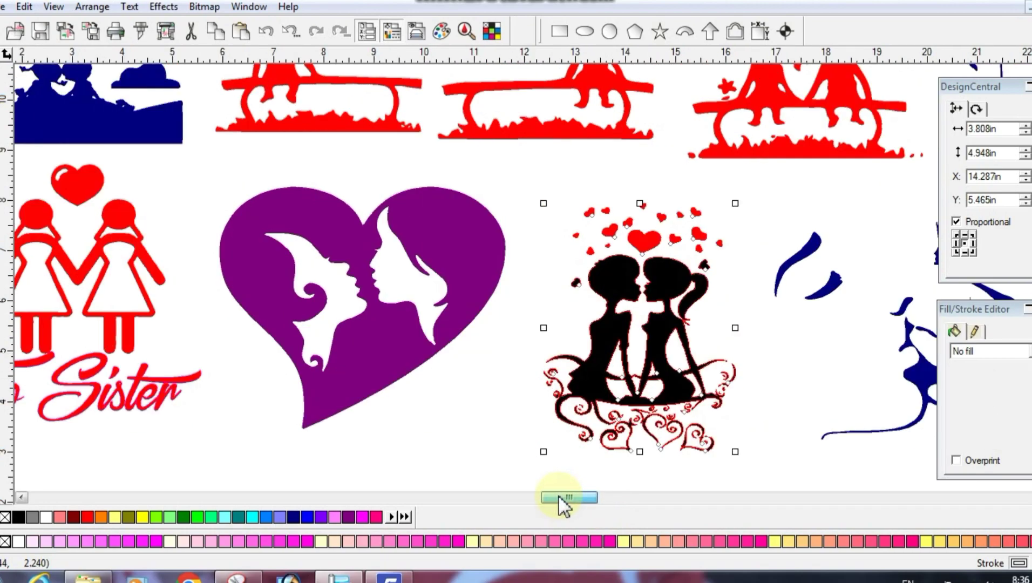
left_click(388, 344)
left_click_drag(388, 344, 403, 355)
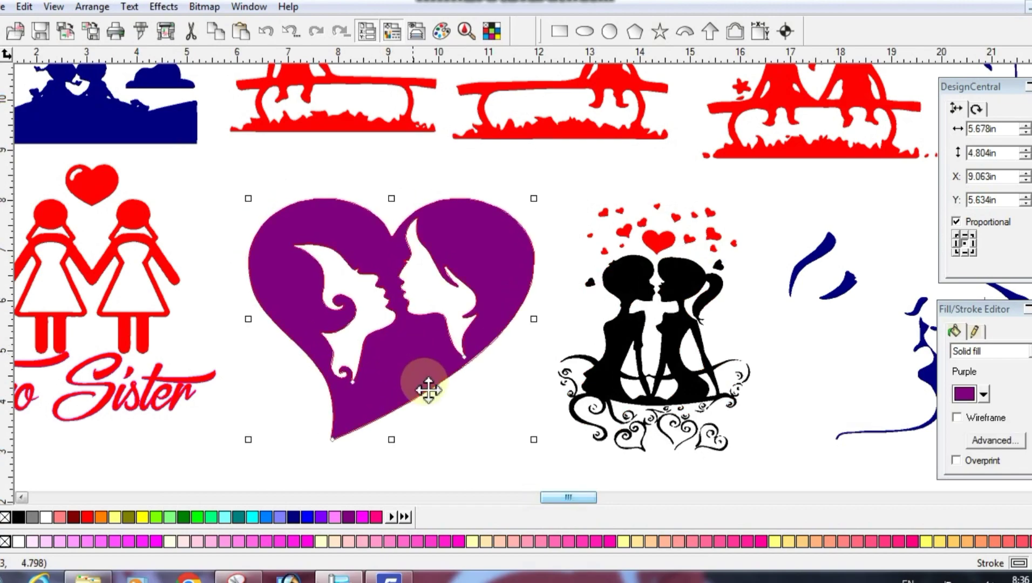
left_click_drag(562, 503, 557, 505)
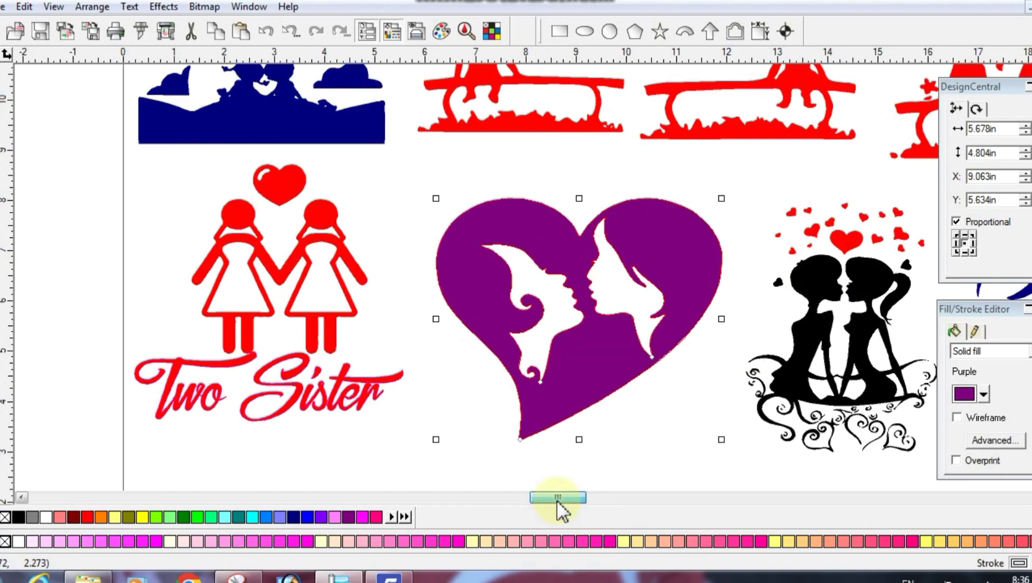
left_click_drag(295, 386, 306, 400)
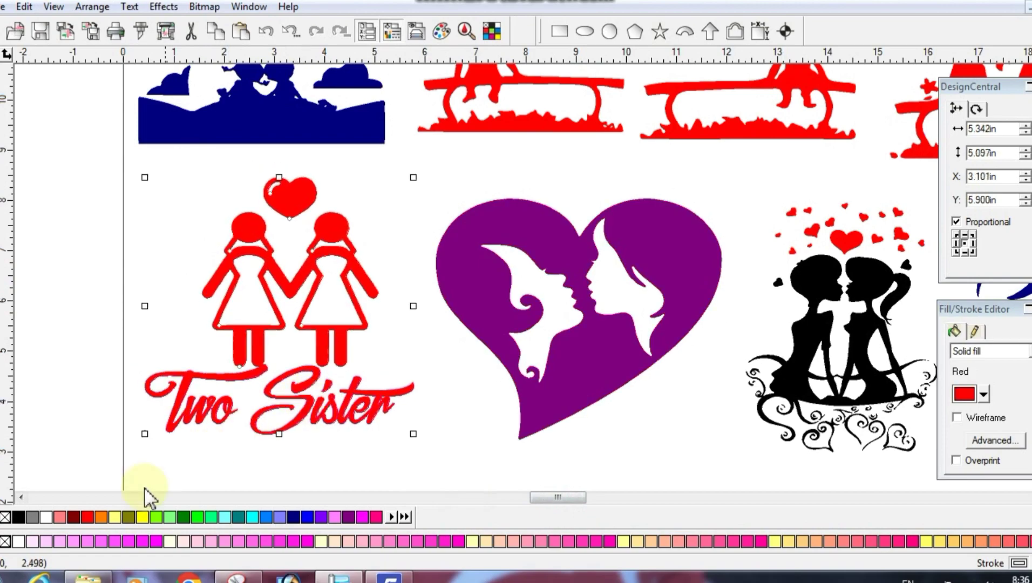
left_click(327, 488)
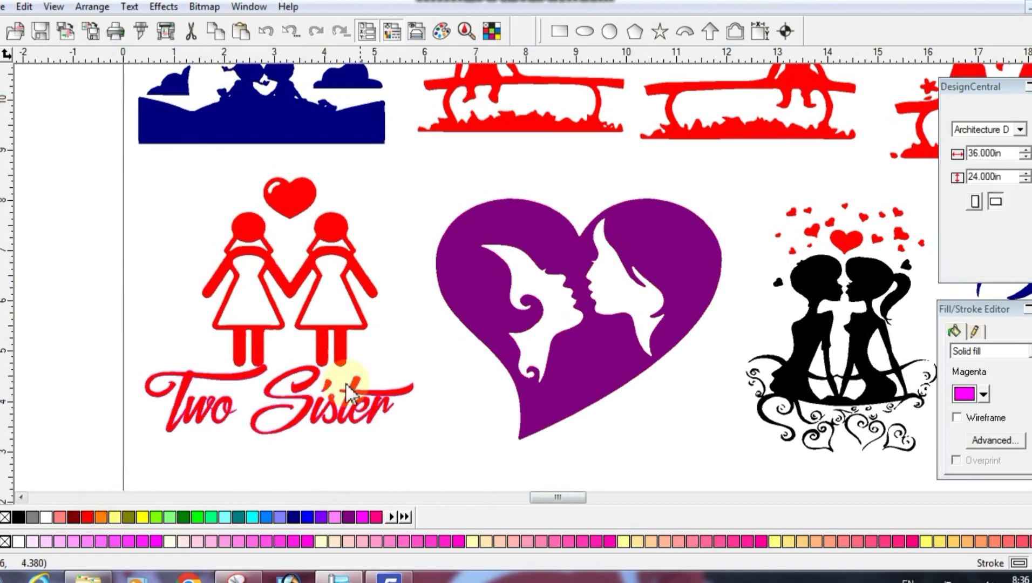
- Fit the full sheet in view to review the arranged and recolored silhouettes
scroll(421, 473, "down", 2)
scroll(421, 473, "up", 2)
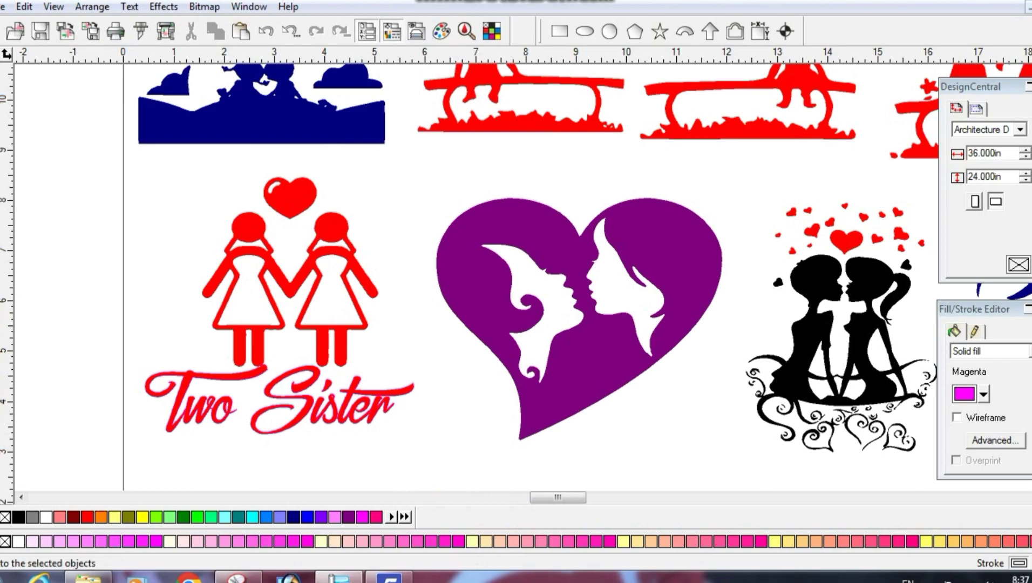
key("F4")
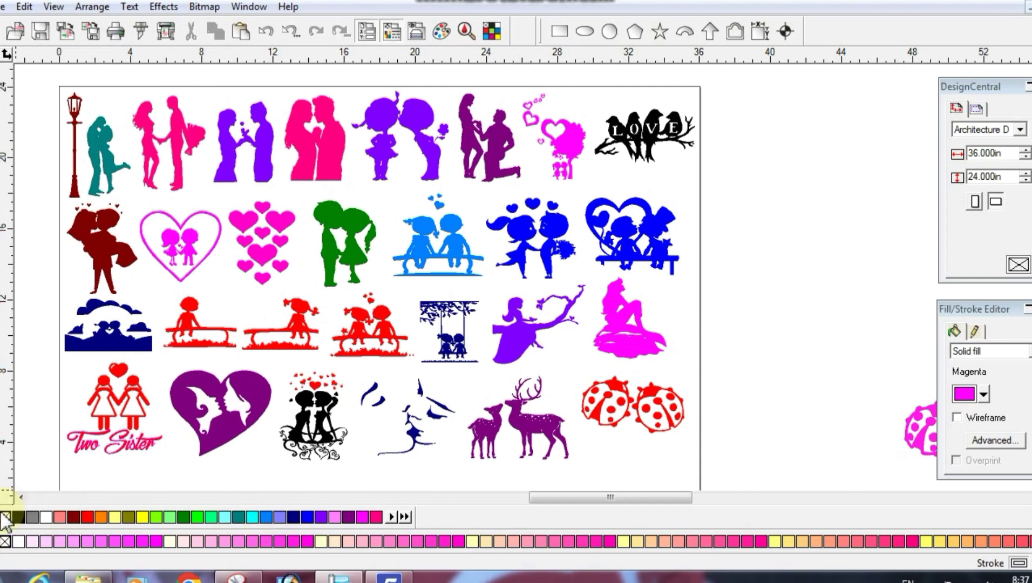
- Reorder the two docked color swatch rows so the basic colors sit below the pink and yellow shades
left_click_drag(15, 514, 319, 508)
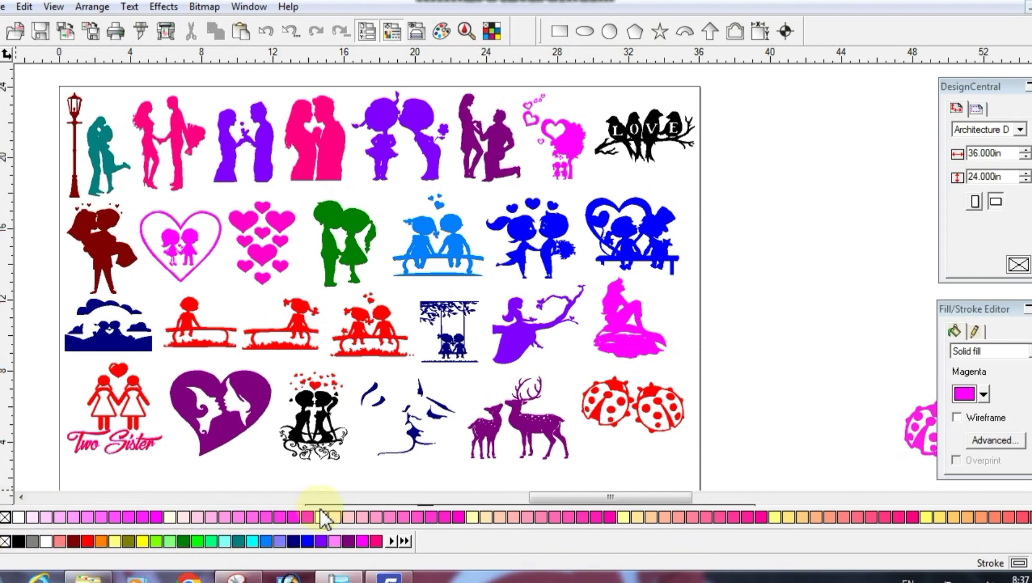
left_click_drag(182, 516, 474, 549)
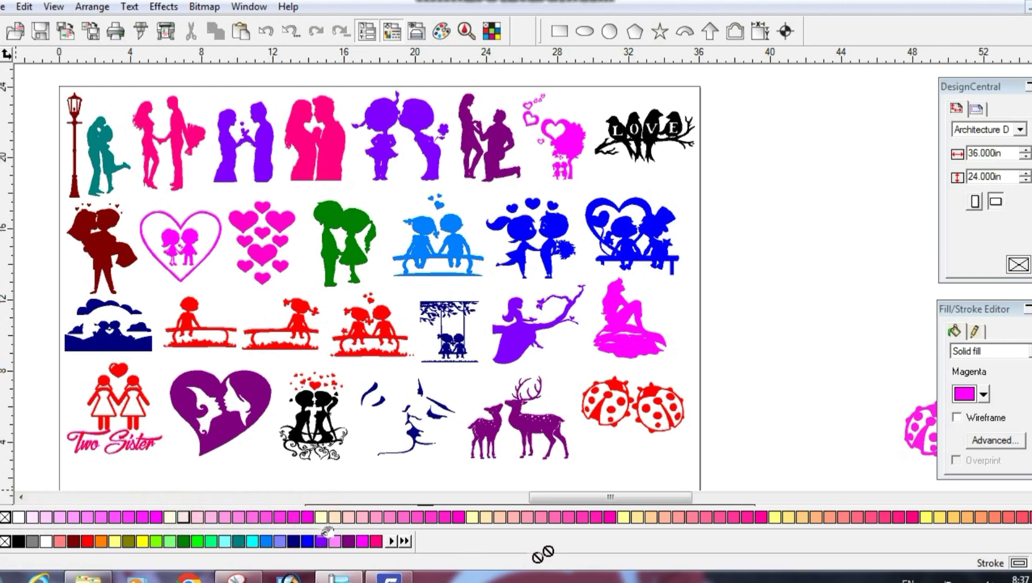